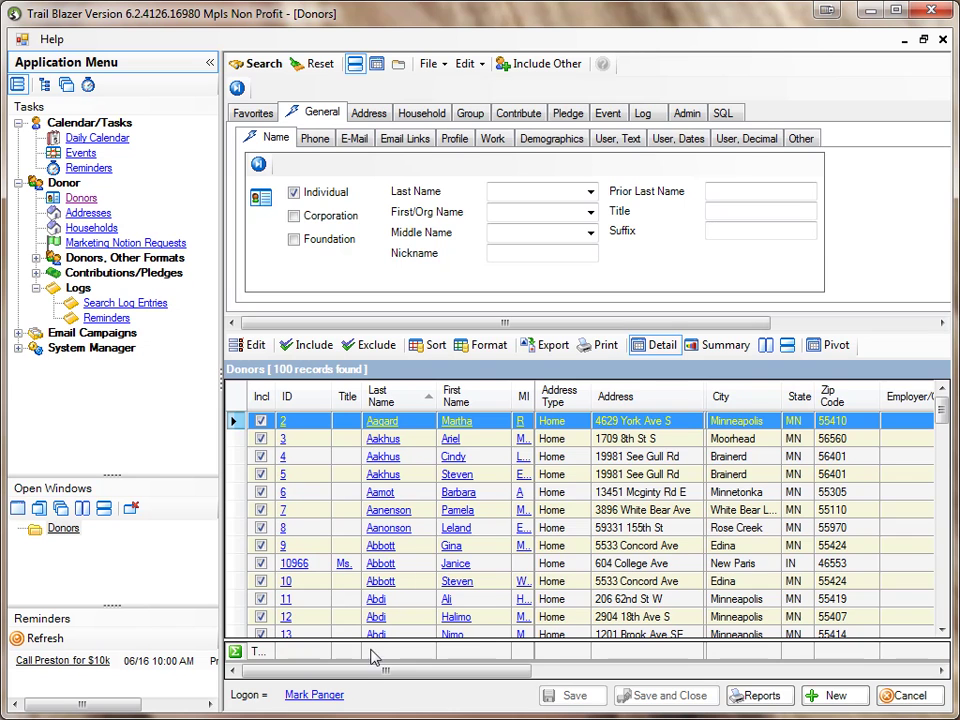
Look across the donor list's columns, preview its printout using the Bullzip PDF Printer, and close the preview.
{"action": "left_click_drag", "start_coordinate": [386, 668], "coordinate": [544, 673]}
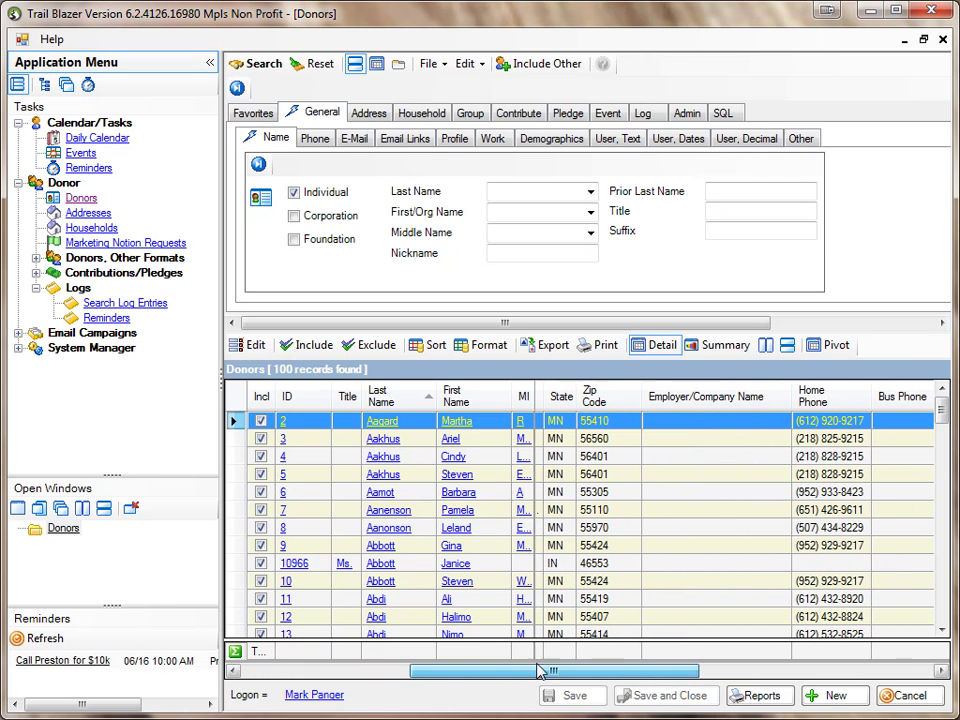
{"action": "left_click_drag", "start_coordinate": [660, 672], "coordinate": [893, 679]}
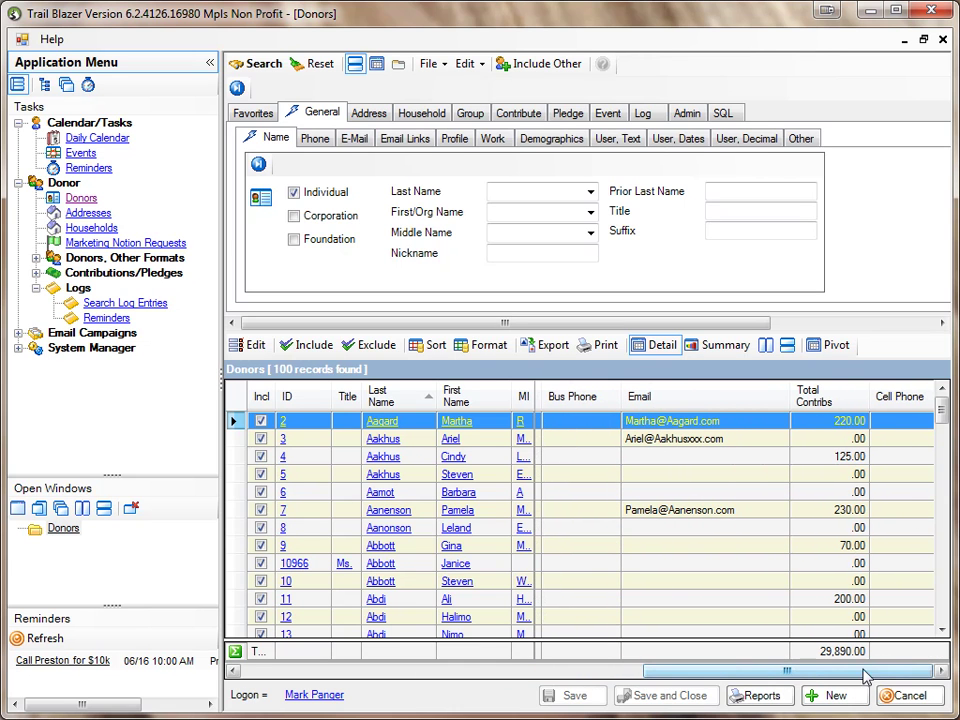
{"action": "left_click_drag", "start_coordinate": [714, 671], "coordinate": [464, 676]}
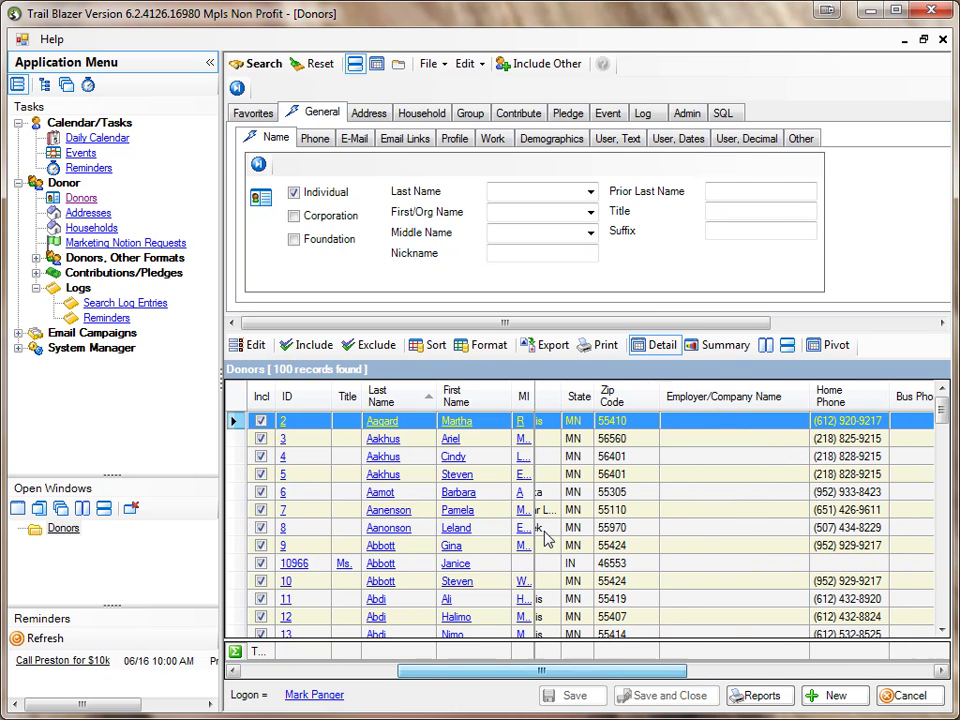
{"action": "left_click", "coordinate": [608, 346]}
{"action": "left_click", "coordinate": [548, 490]}
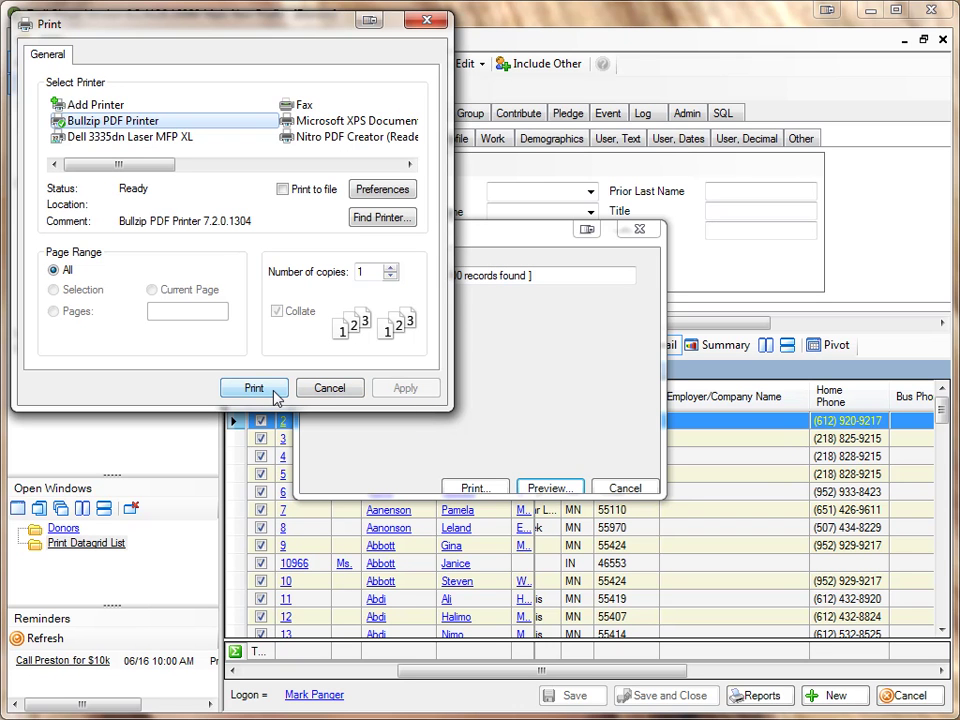
{"action": "left_click", "coordinate": [256, 389]}
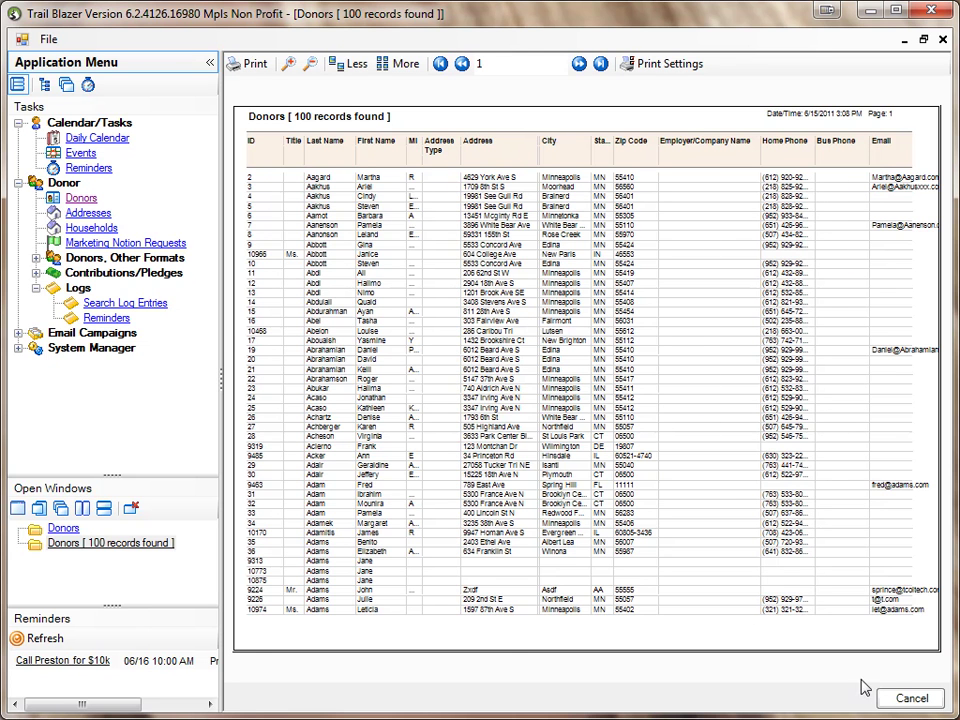
{"action": "left_click", "coordinate": [910, 698]}
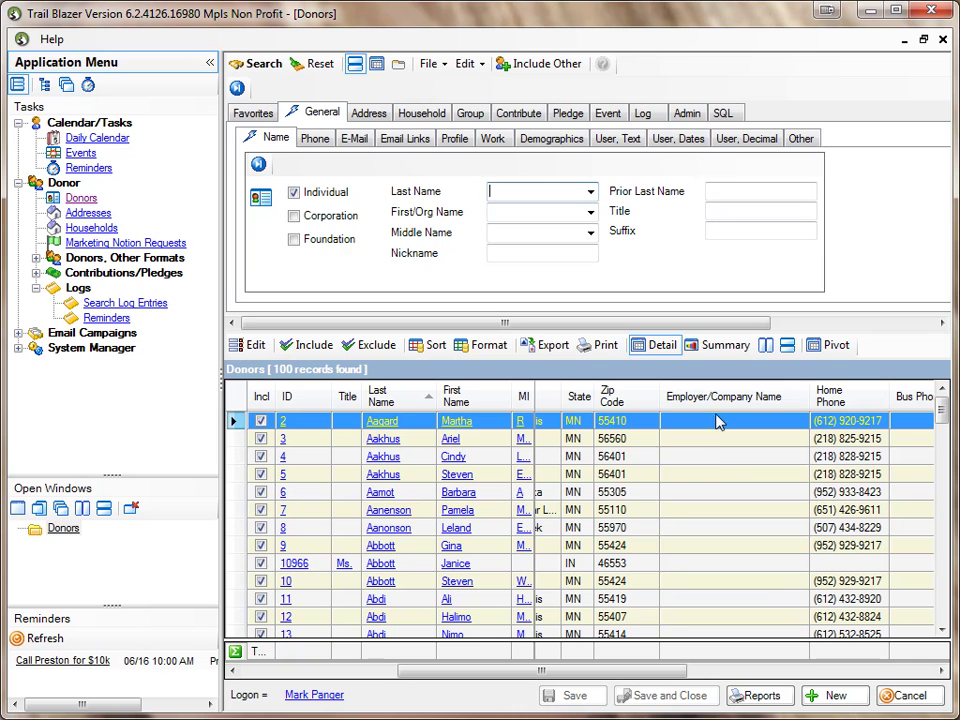
Remove the Employer and Phone_Bus columns from the donor list's column format.
{"action": "left_click", "coordinate": [492, 352]}
{"action": "left_click_drag", "start_coordinate": [716, 229], "coordinate": [717, 302]}
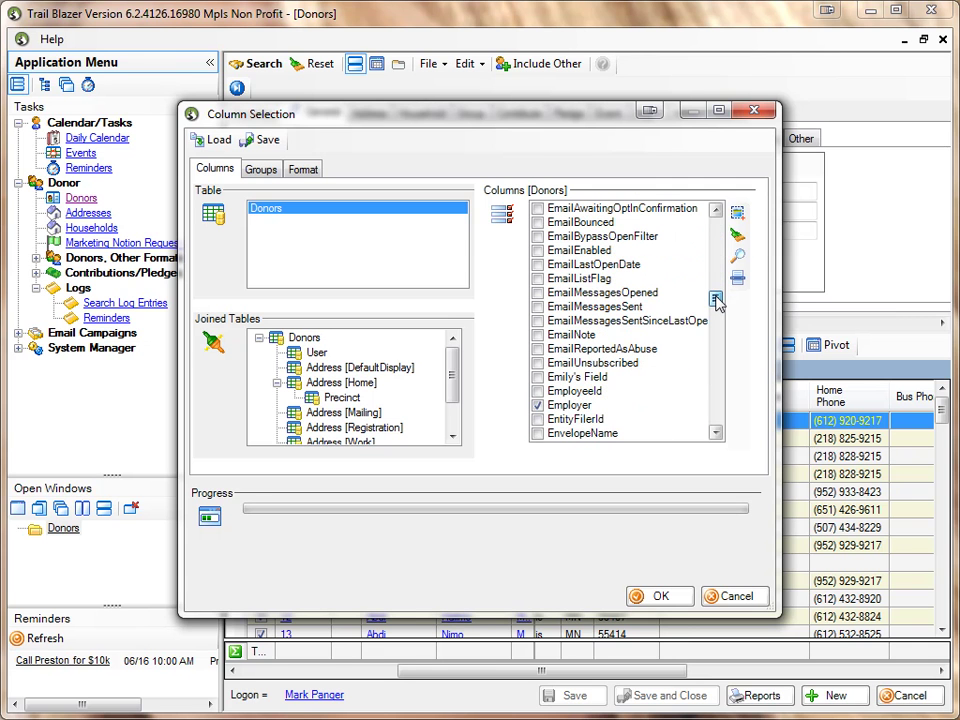
{"action": "left_click", "coordinate": [577, 405]}
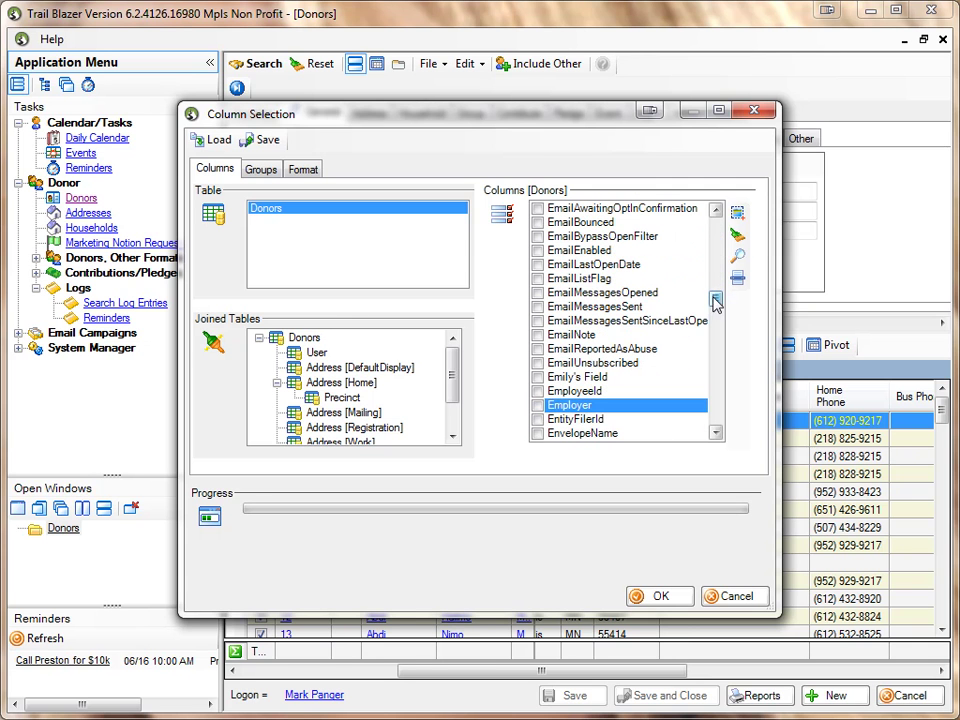
{"action": "left_click_drag", "start_coordinate": [716, 302], "coordinate": [716, 375]}
{"action": "left_click", "coordinate": [575, 335]}
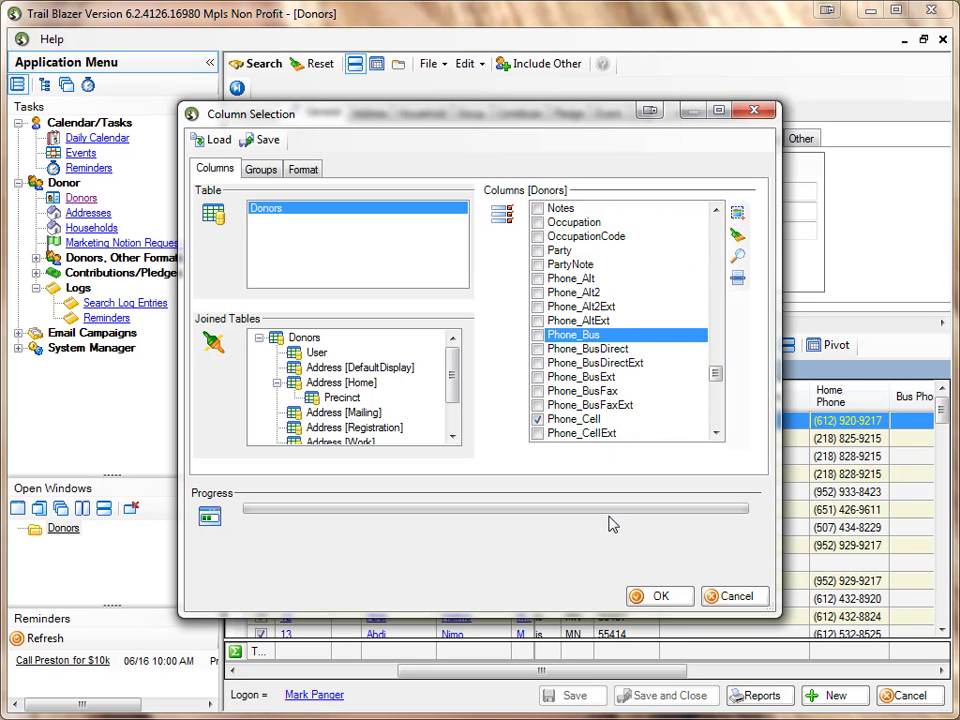
{"action": "left_click", "coordinate": [645, 597]}
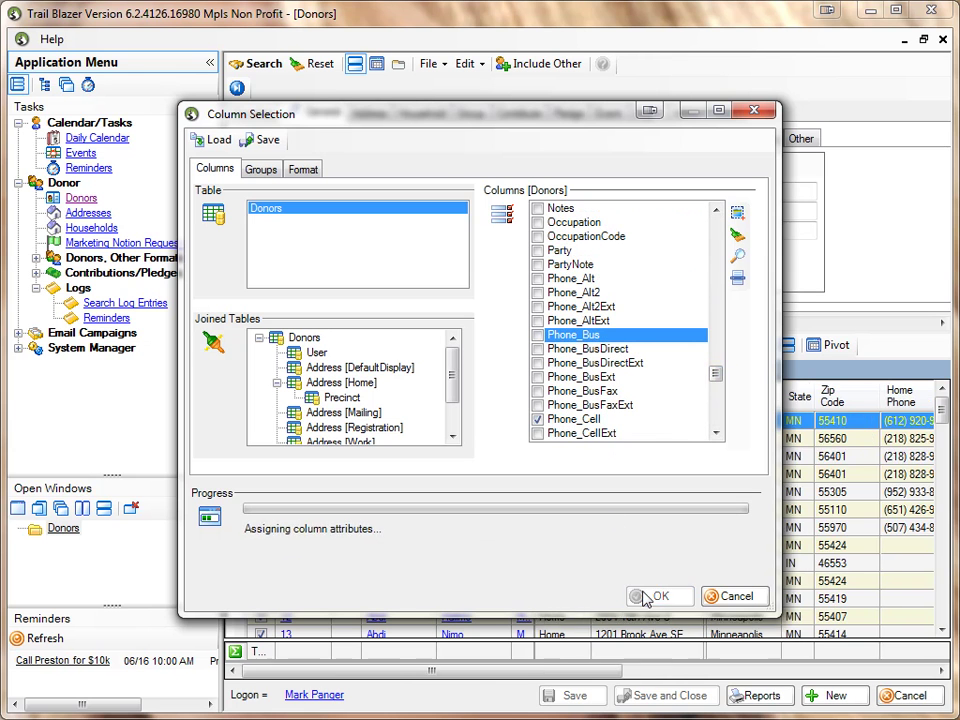
Preview the printout of the reformatted donor list using the Bullzip PDF Printer, then close it.
{"action": "left_click_drag", "start_coordinate": [575, 670], "coordinate": [578, 697]}
{"action": "left_click", "coordinate": [603, 355]}
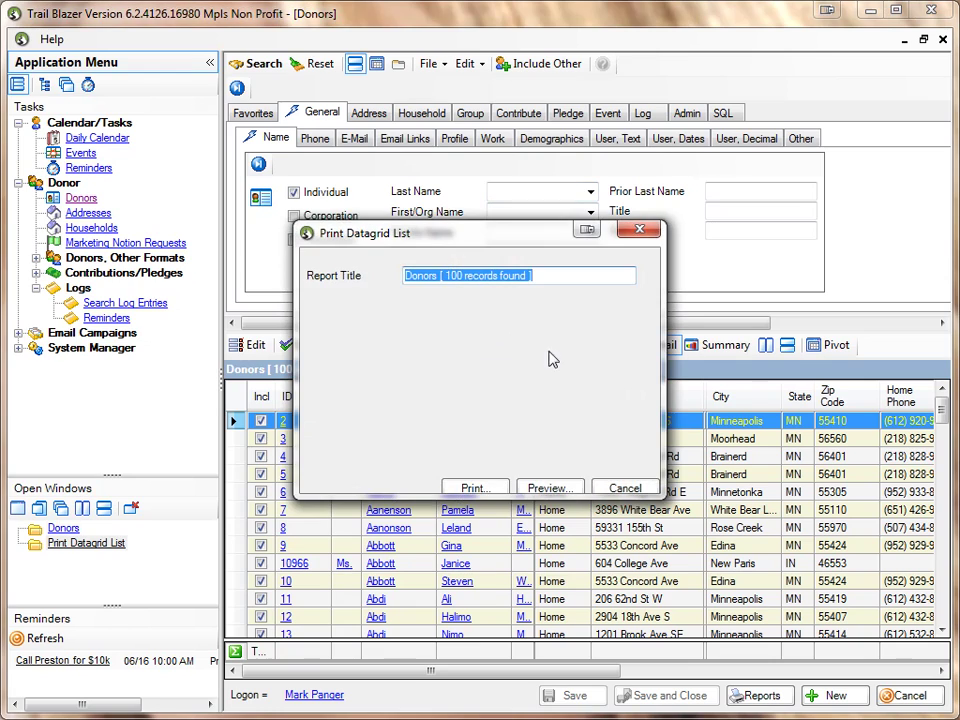
{"action": "left_click", "coordinate": [553, 489]}
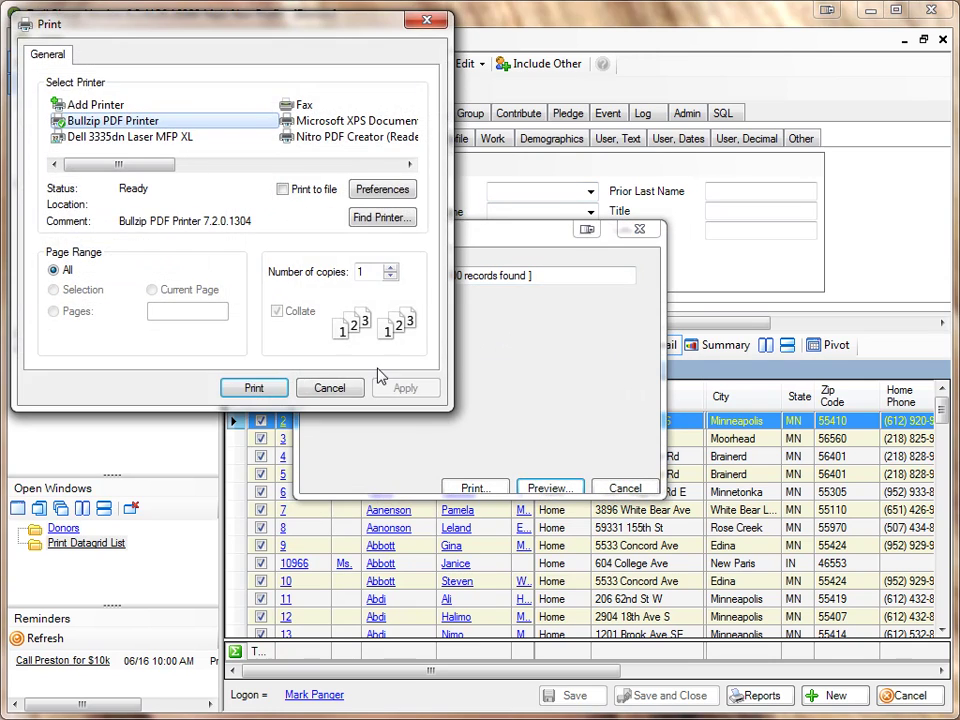
{"action": "left_click", "coordinate": [254, 388]}
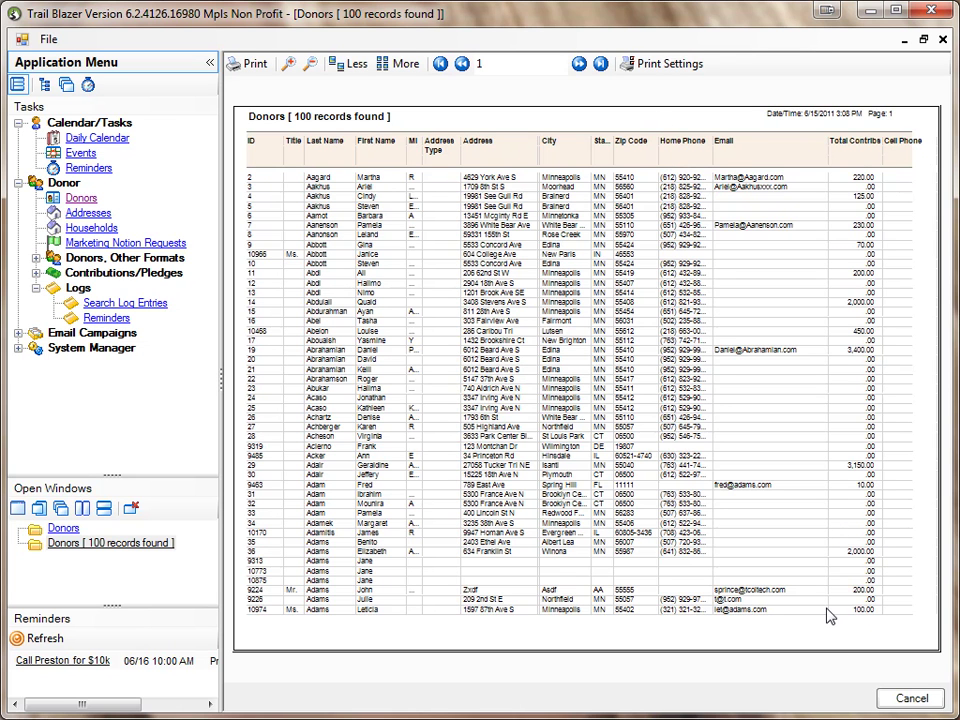
{"action": "left_click", "coordinate": [911, 699]}
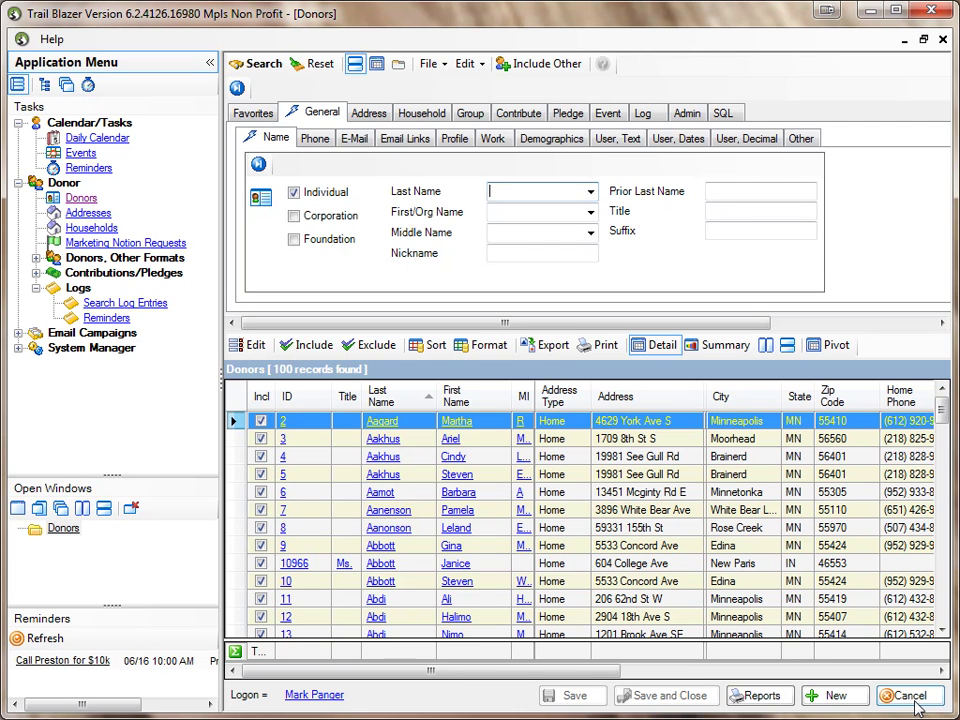
Export the donor list as a CSV file named "first 100" in the C:\Temp folder.
{"action": "left_click", "coordinate": [547, 347]}
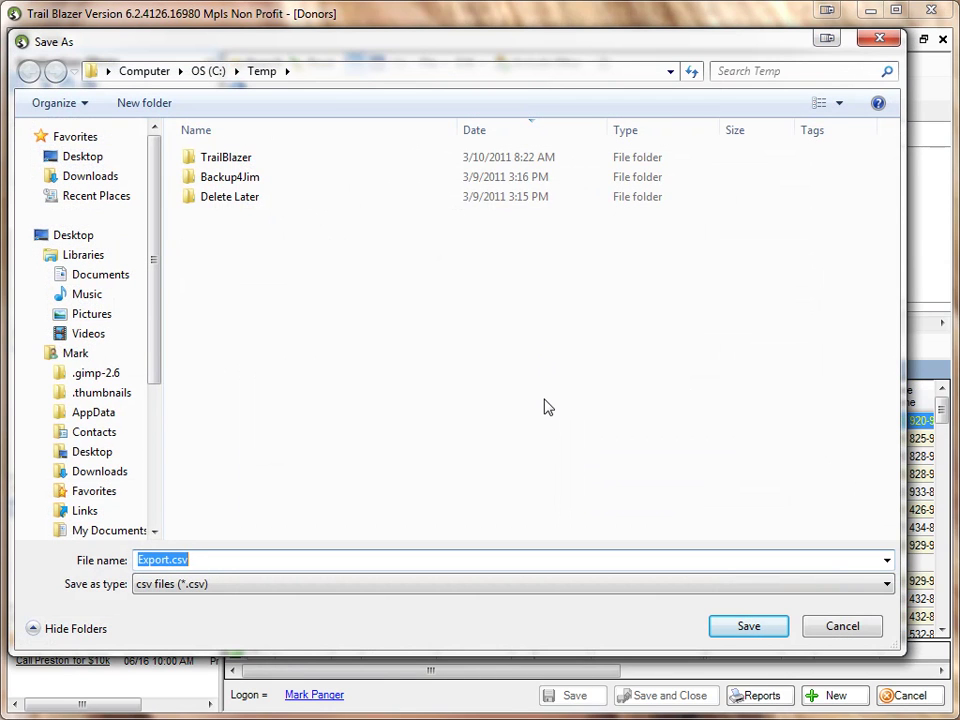
{"action": "type", "text": "first 100"}
{"action": "key", "text": "Return"}
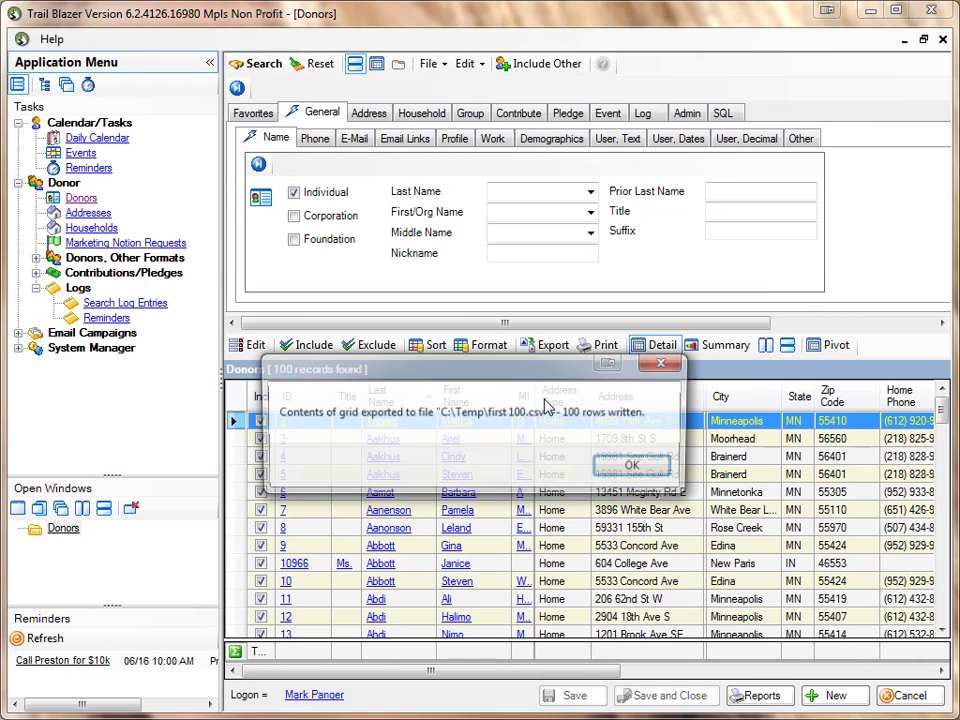
{"action": "left_click", "coordinate": [630, 468]}
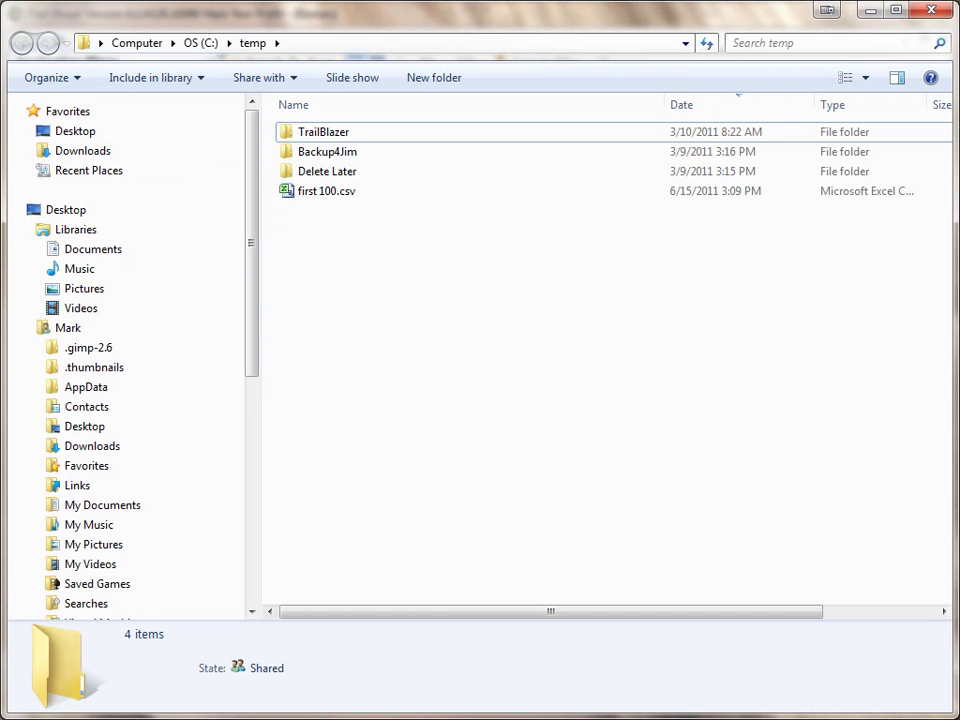
Open first 100.csv from the temp folder in Microsoft Excel and fit all column widths to their contents.
{"action": "left_click", "coordinate": [332, 196]}
{"action": "double_click", "coordinate": [332, 198]}
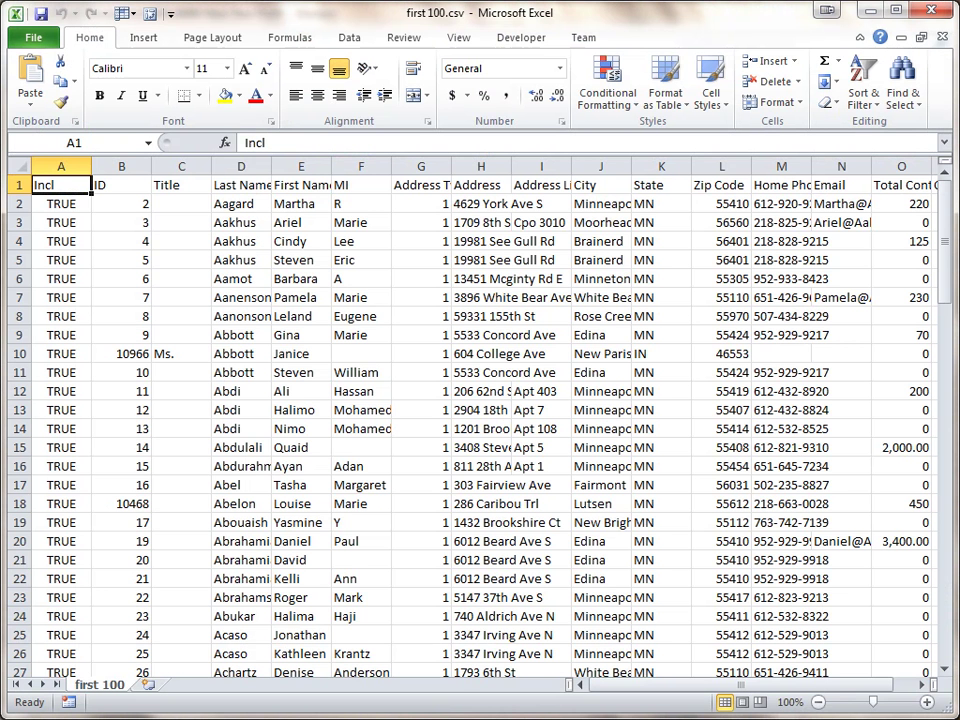
{"action": "left_click", "coordinate": [18, 161]}
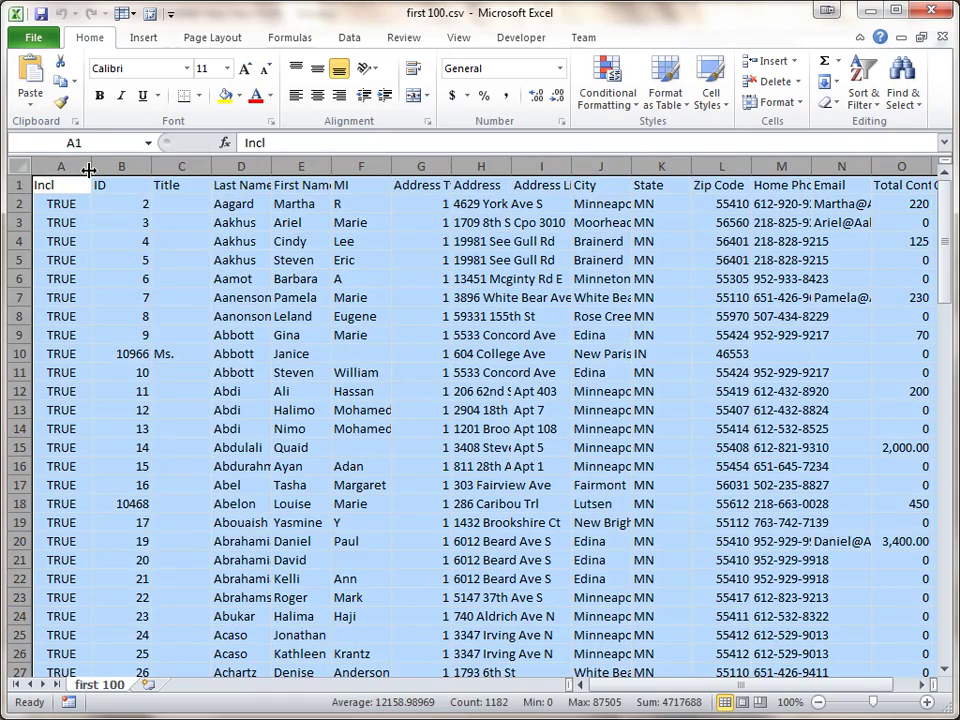
{"action": "double_click", "coordinate": [91, 166]}
Look through the exported columns along row 4, from Last Name to beyond Cell Phone.
{"action": "left_click", "coordinate": [168, 240]}
{"action": "key", "text": "Right"}
{"action": "key", "text": "Right"}
{"action": "key", "text": "Right"}
{"action": "key", "text": "Right"}
{"action": "key", "text": "Right"}
{"action": "key", "text": "Right"}
{"action": "key", "text": "Right"}
{"action": "key", "text": "Right"}
{"action": "key", "text": "Right"}
{"action": "key", "text": "Right"}
{"action": "key", "text": "Right"}
{"action": "key", "text": "Right"}
{"action": "key", "text": "Right"}
{"action": "key", "text": "Right"}
{"action": "key", "text": "Right"}
{"action": "key", "text": "Right"}
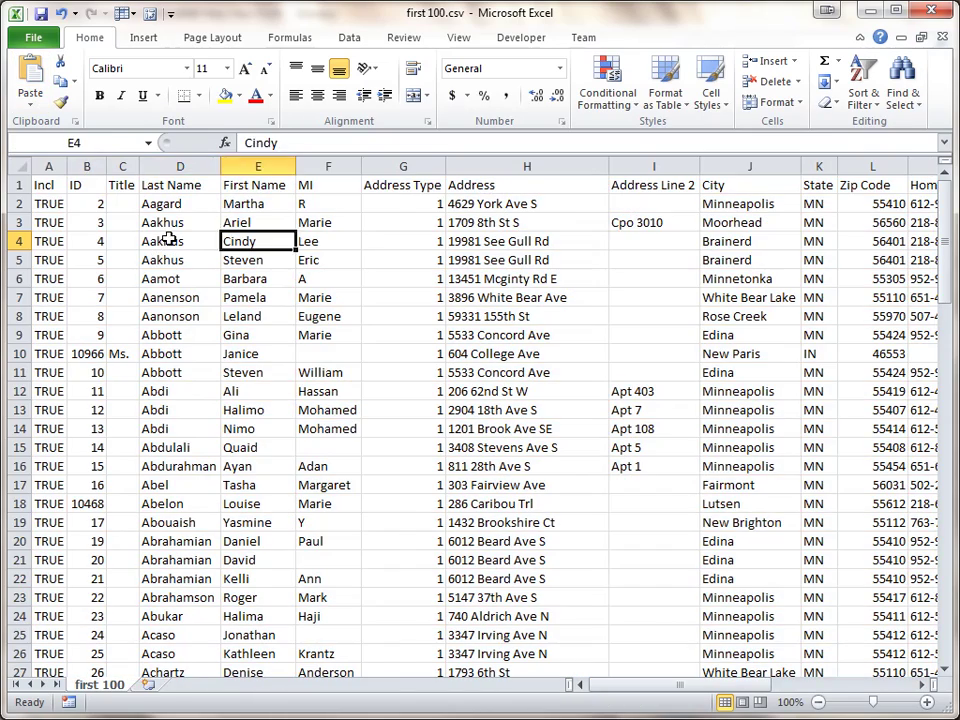
{"action": "key", "text": "Left"}
{"action": "key", "text": "Left"}
{"action": "key", "text": "Left"}
{"action": "key", "text": "Left"}
{"action": "key", "text": "Left"}
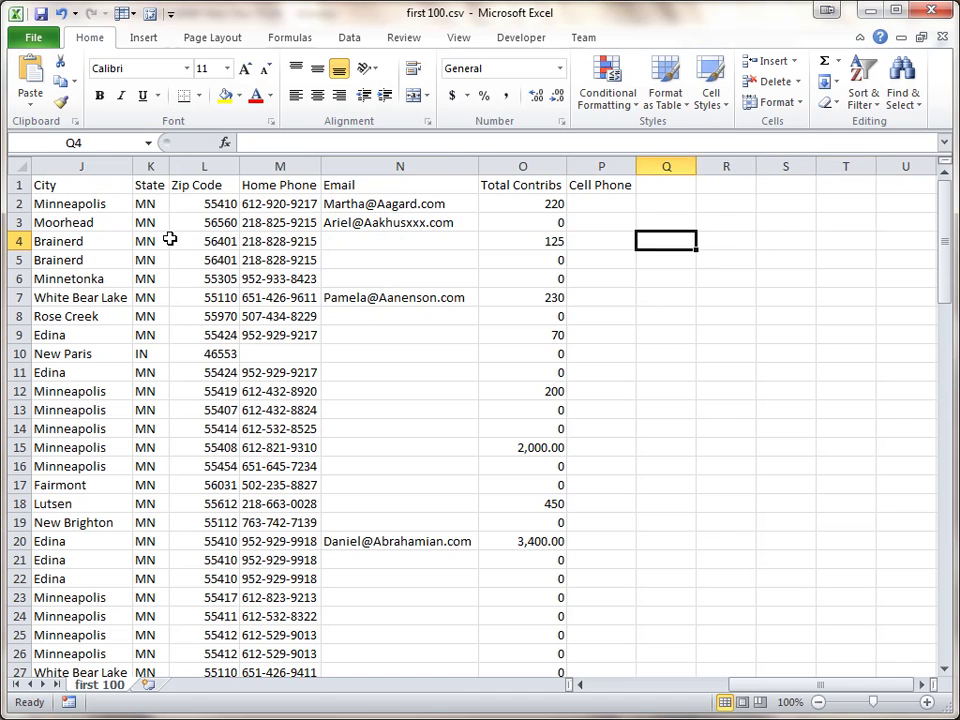
Delete the entire Cell Phone column from the exported sheet.
{"action": "left_click", "coordinate": [581, 199]}
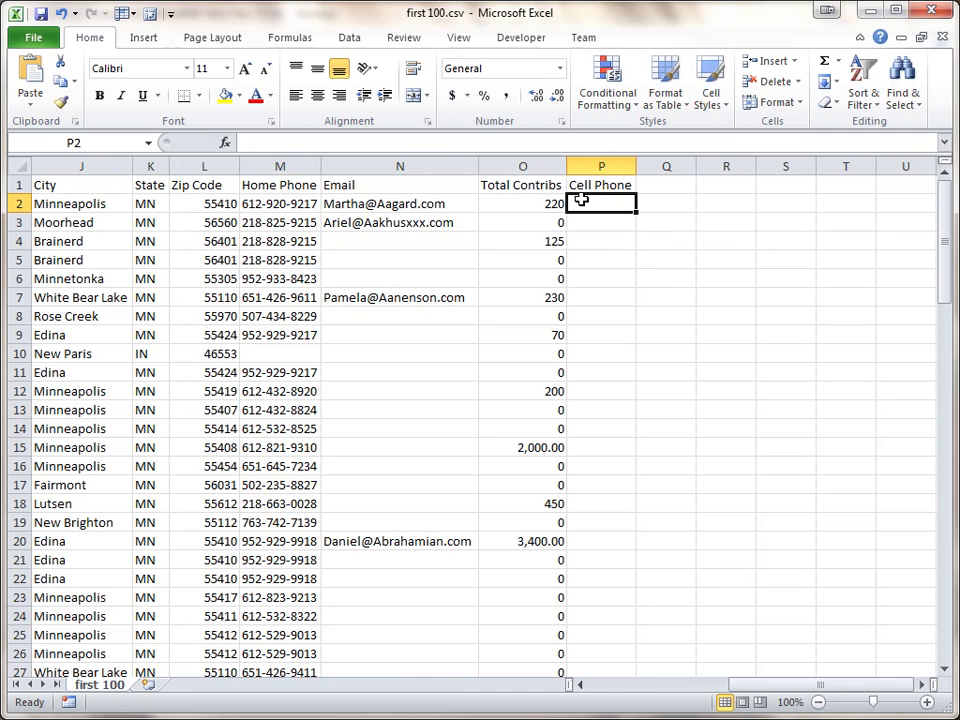
{"action": "key", "text": "ctrl+minus"}
{"action": "key", "text": "c"}
{"action": "key", "text": "Return"}
Move the Email column so that it follows Total Contribs, and return to the start of row 2.
{"action": "key", "text": "Left"}
{"action": "key", "text": "Left"}
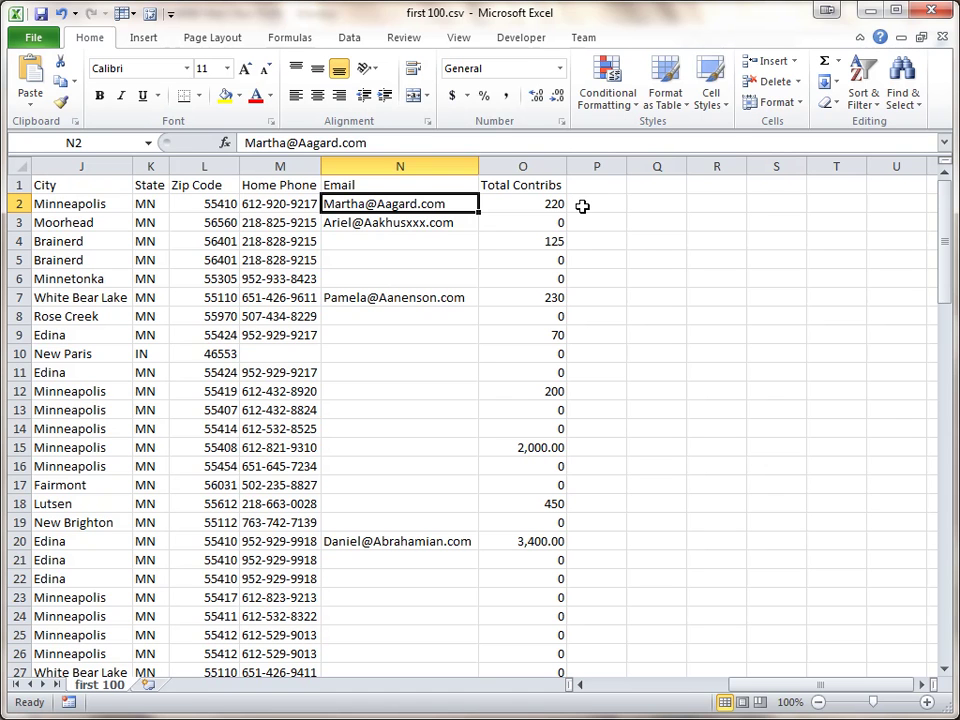
{"action": "left_click", "coordinate": [424, 162]}
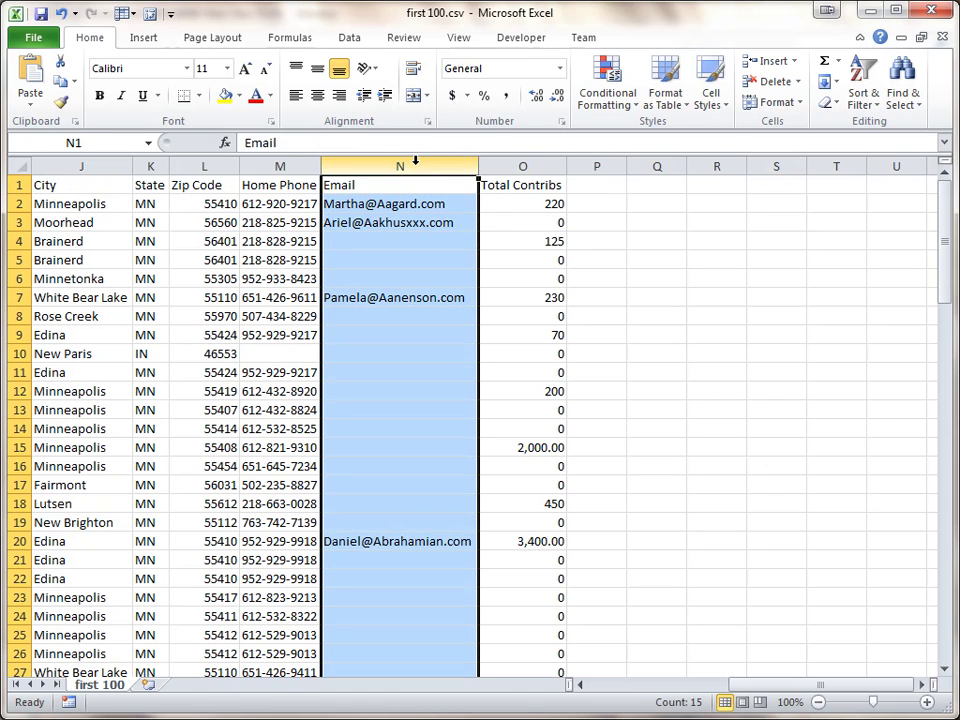
{"action": "key", "text": "ctrl+x"}
{"action": "key", "text": "Right"}
{"action": "key", "text": "Right"}
{"action": "key", "text": "shift+F10"}
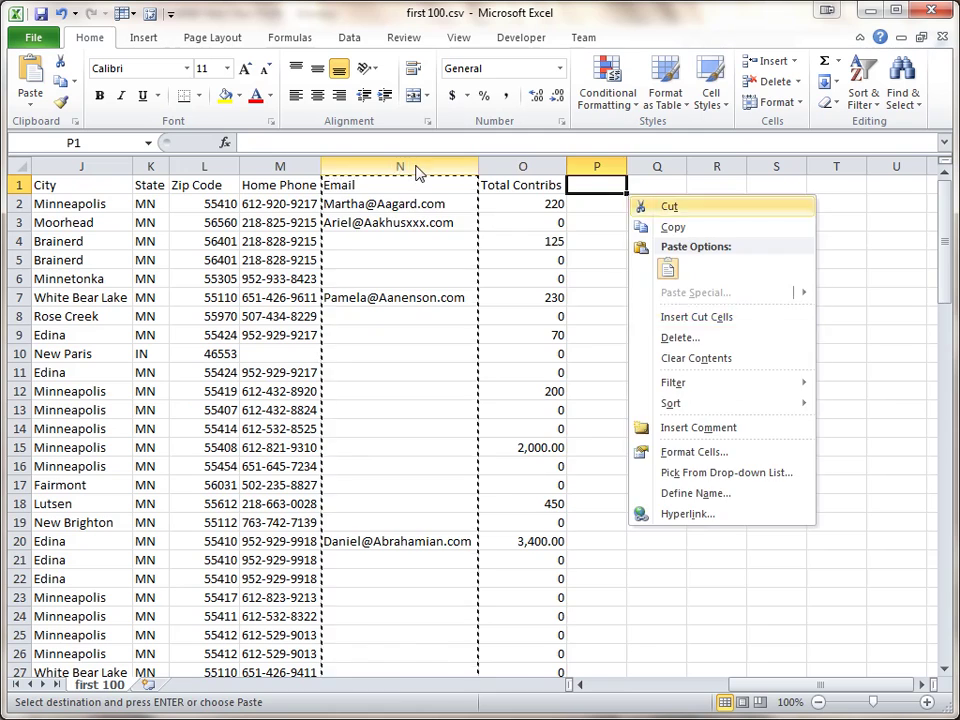
{"action": "key", "text": "e"}
{"action": "key", "text": "Left"}
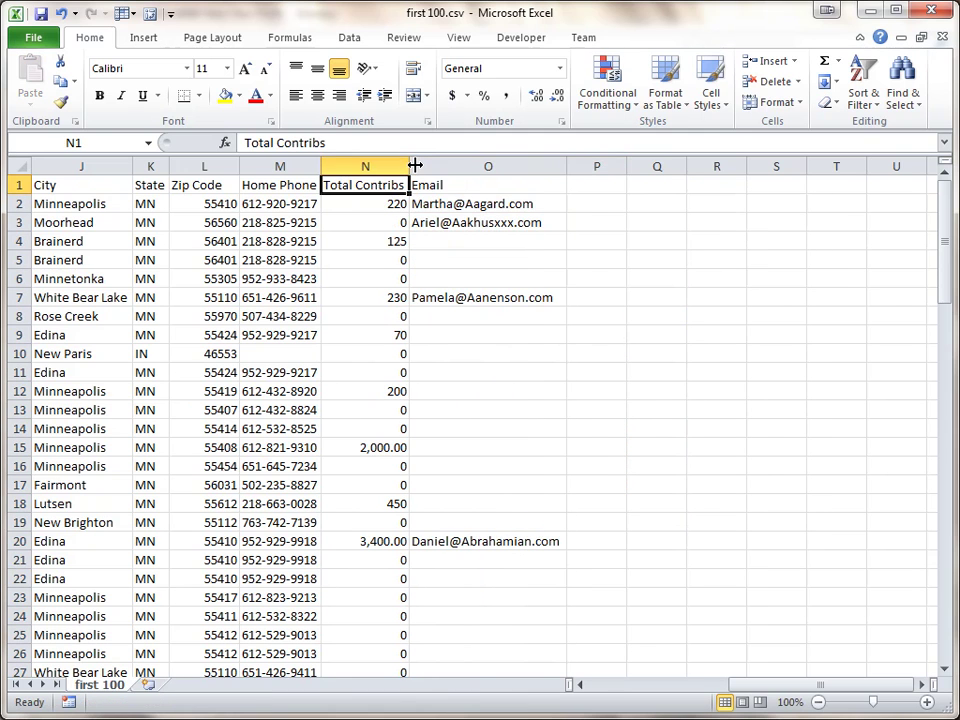
{"action": "key", "text": "Down"}
{"action": "key", "text": "Left"}
{"action": "key", "text": "Left"}
{"action": "key", "text": "Home"}
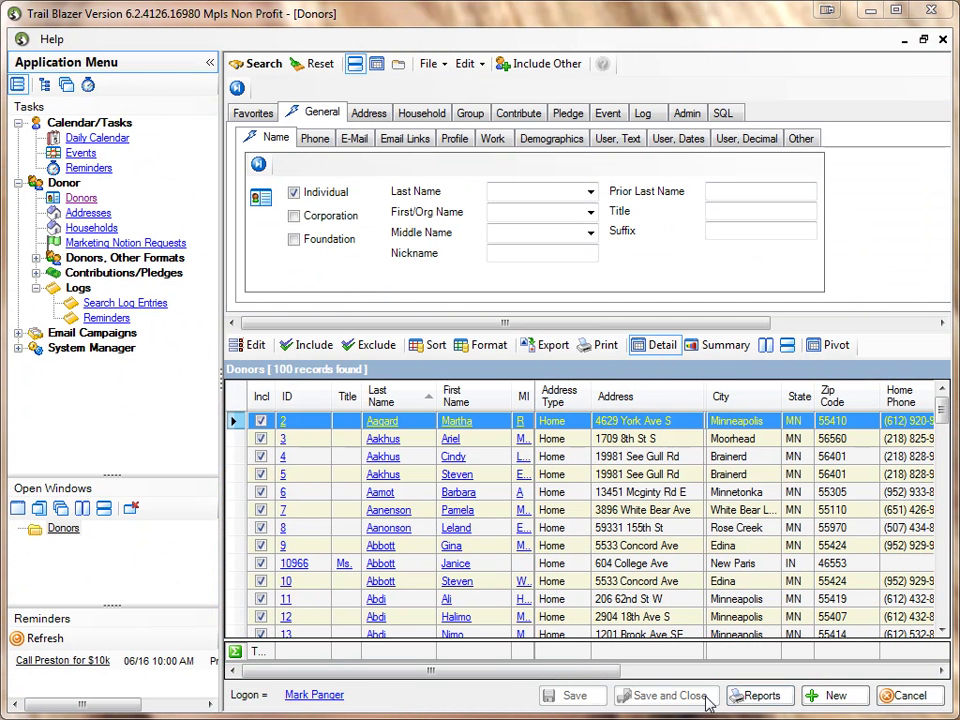
In Trail Blazer, preview the "Labels (Use Avery 5160)" report, view its last page, and close the preview.
{"action": "left_click", "coordinate": [754, 698]}
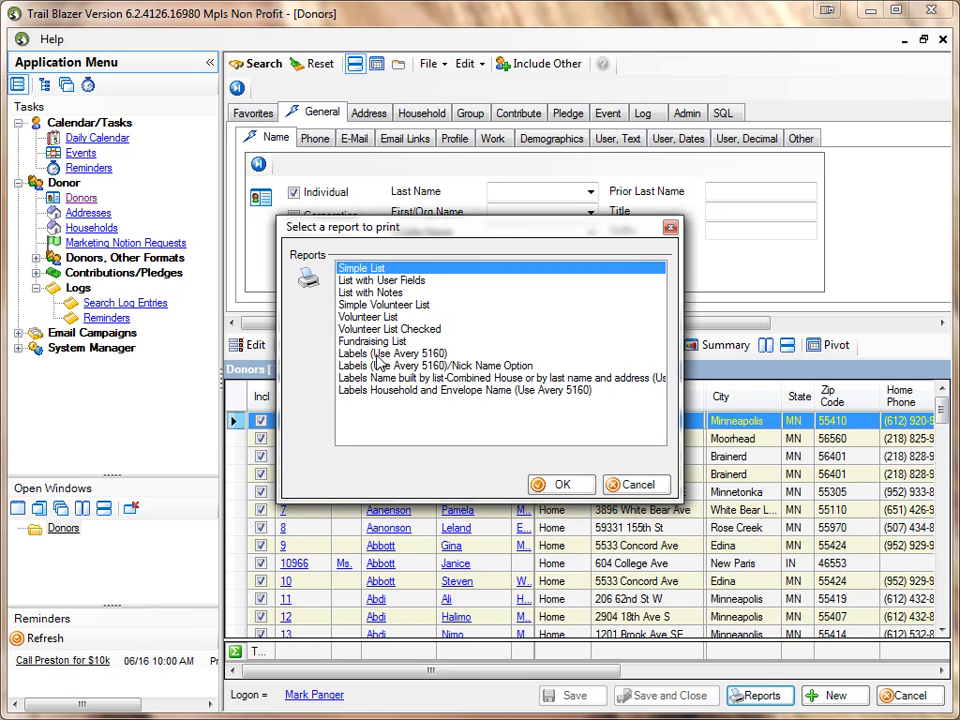
{"action": "left_click", "coordinate": [380, 354]}
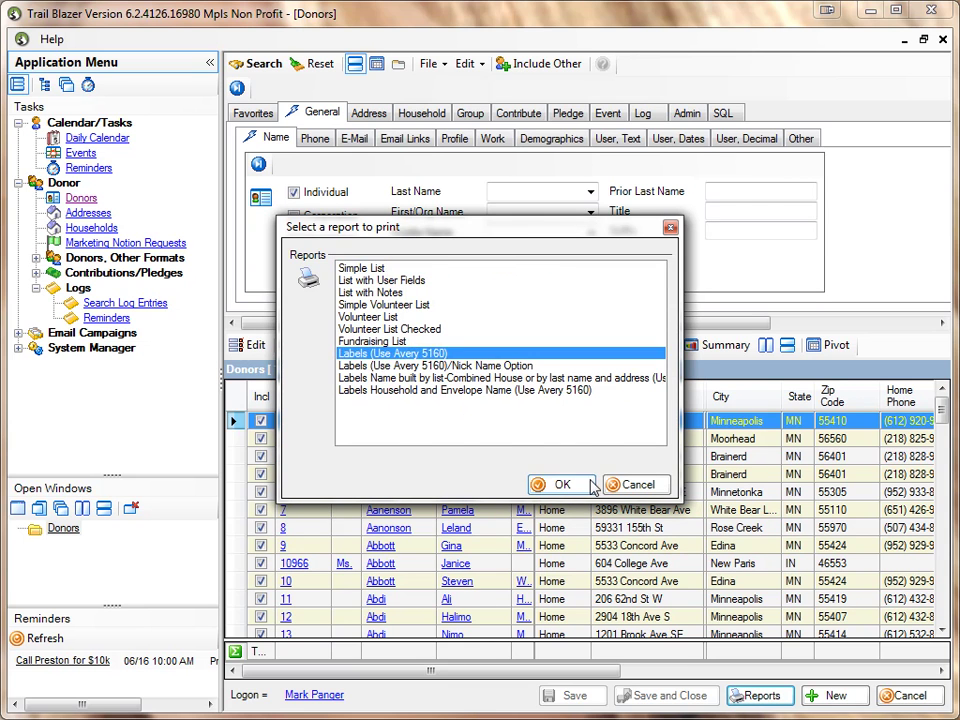
{"action": "left_click", "coordinate": [590, 486]}
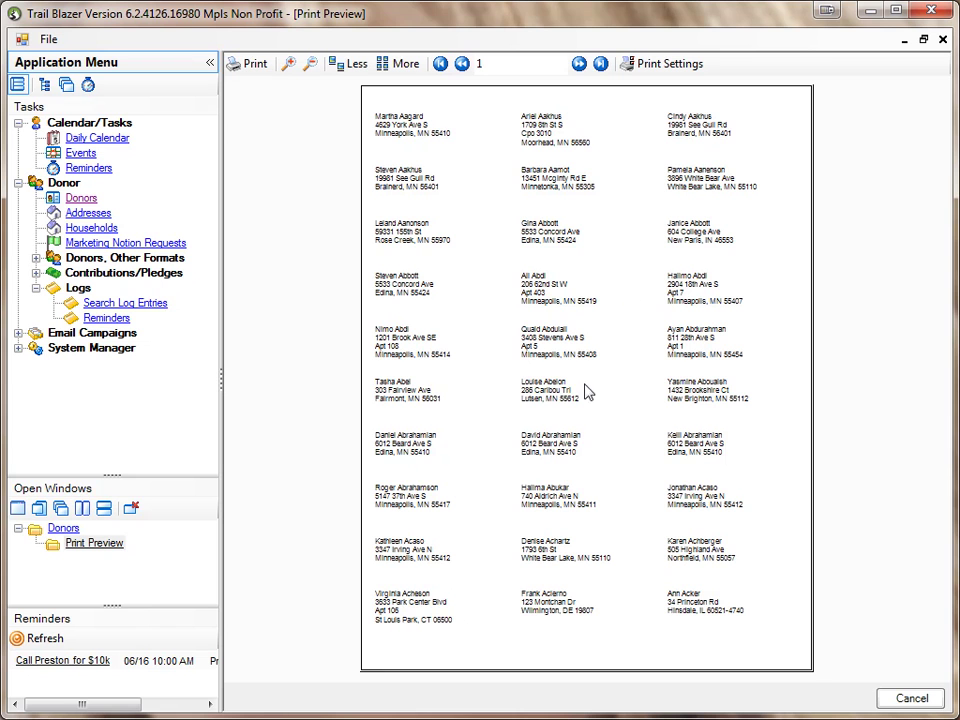
{"action": "left_click", "coordinate": [600, 63]}
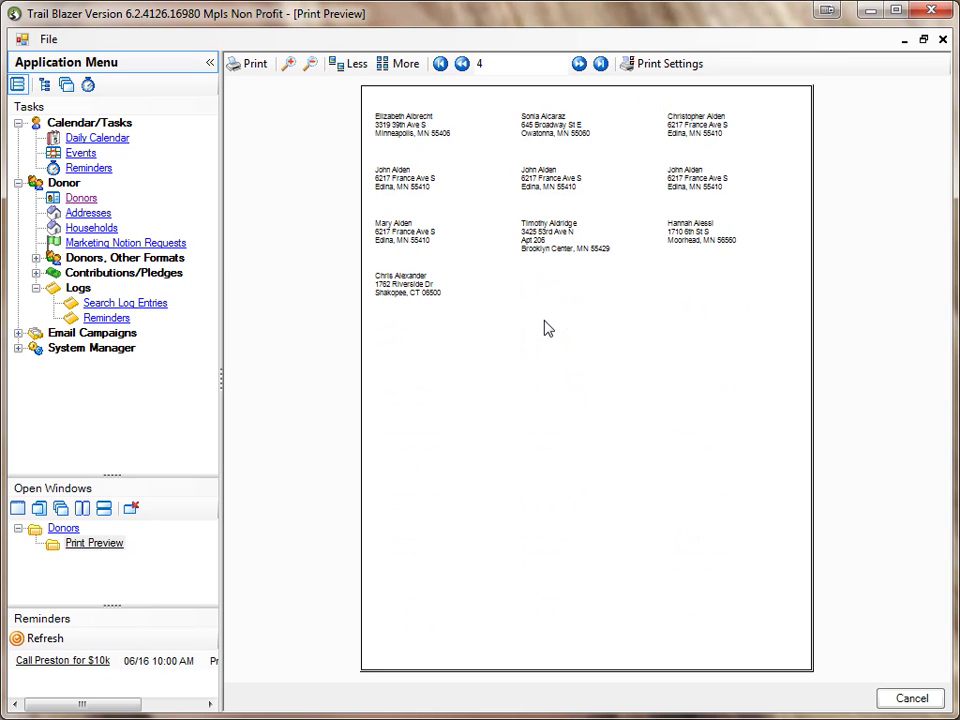
{"action": "left_click", "coordinate": [903, 697]}
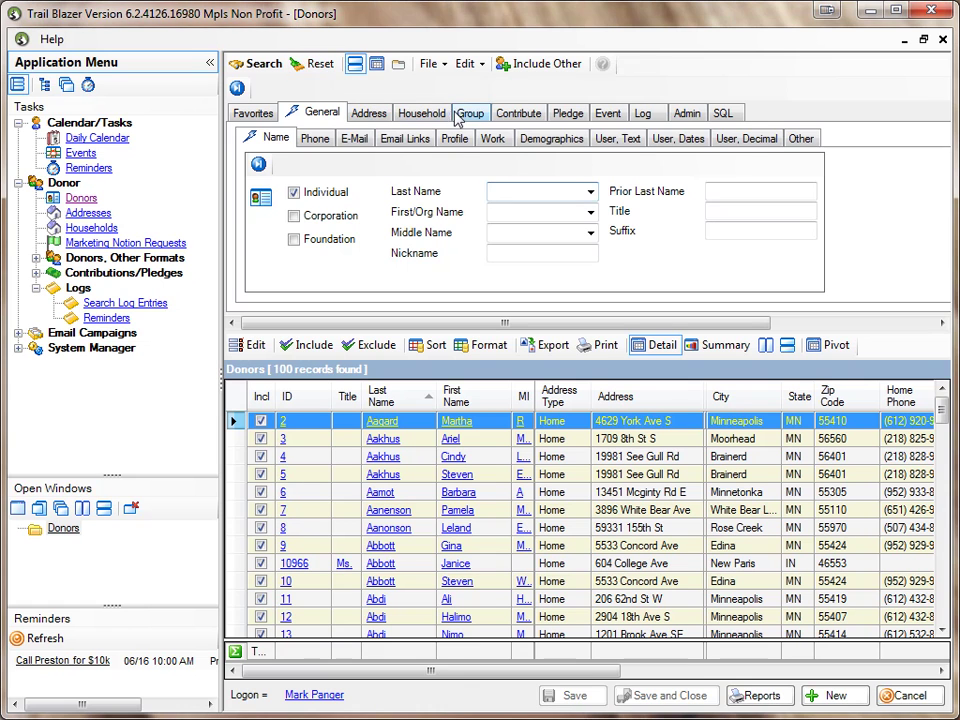
Reset the search criteria and search for donors in at least 1 of all the volunteer activities.
{"action": "left_click", "coordinate": [300, 64]}
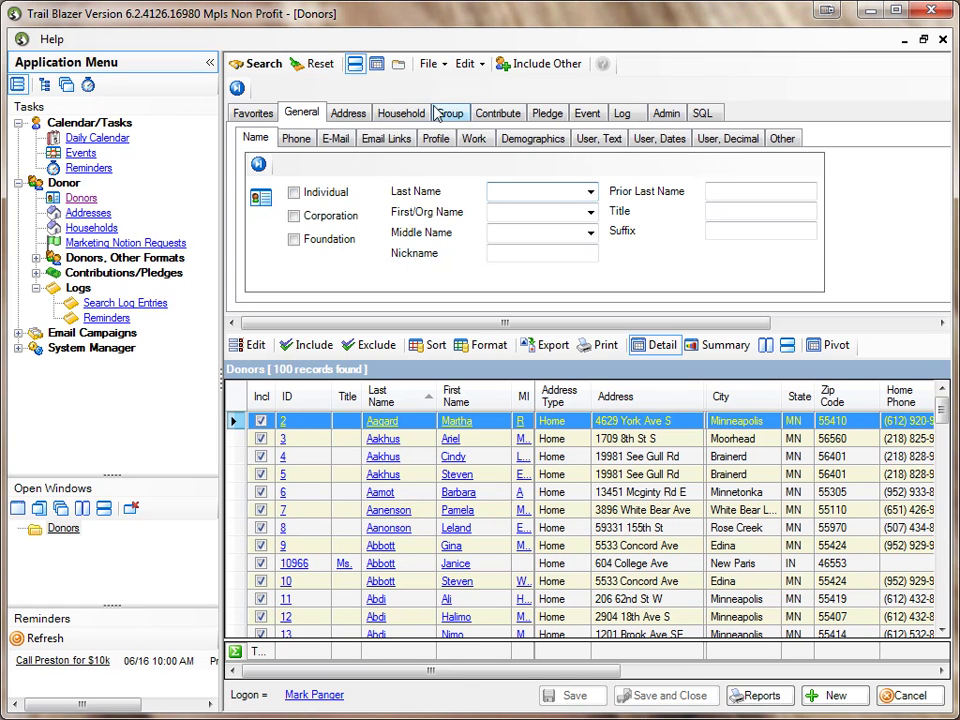
{"action": "left_click", "coordinate": [446, 112]}
{"action": "left_click", "coordinate": [458, 138]}
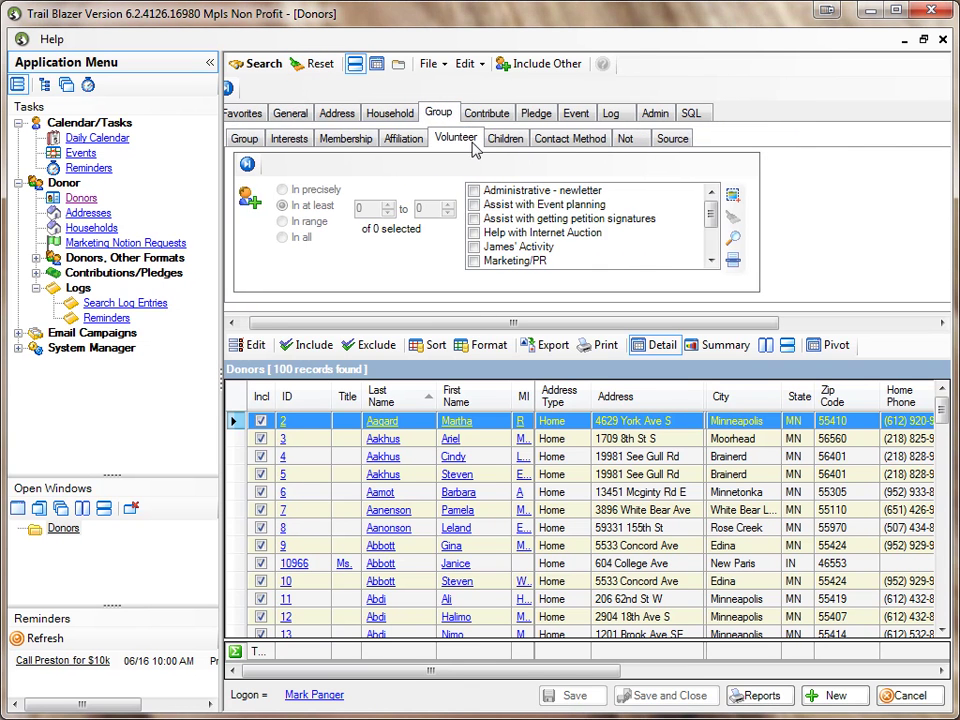
{"action": "left_click", "coordinate": [731, 194]}
{"action": "left_click", "coordinate": [256, 65]}
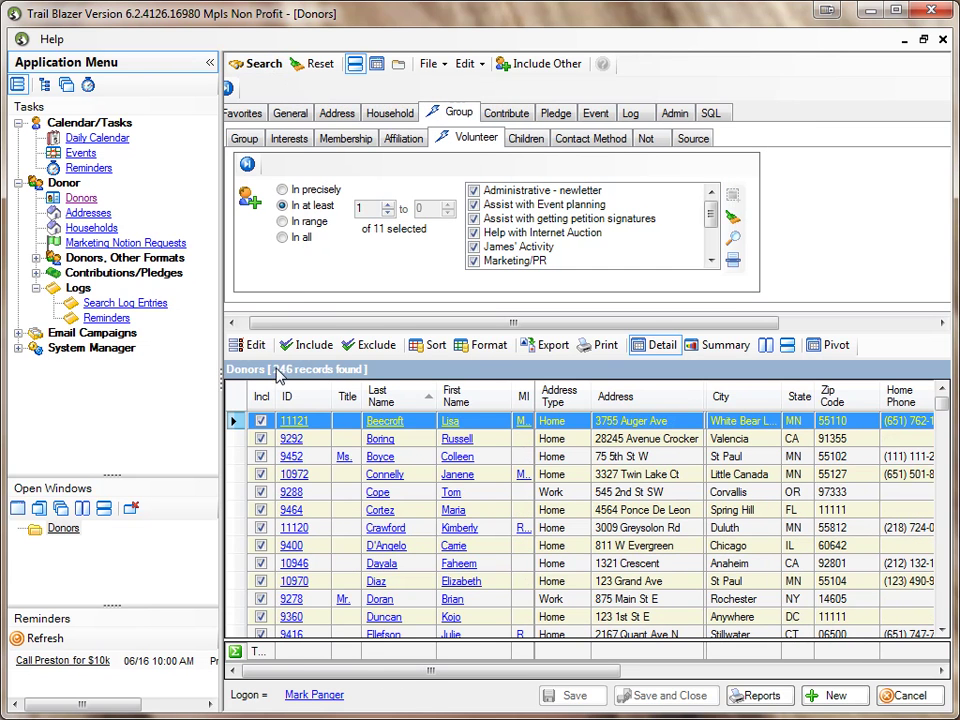
Preview the "Volunteer List Checked" report with Volunteer items included and Support items left out, and enlarge the preview to read through it.
{"action": "left_click", "coordinate": [755, 700]}
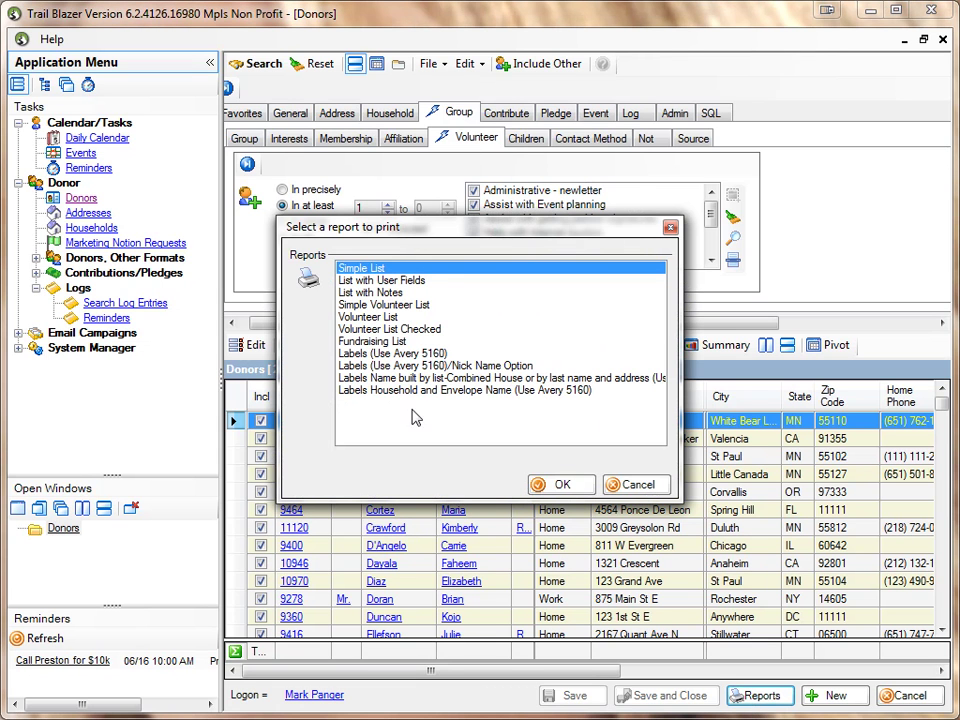
{"action": "left_click", "coordinate": [376, 330]}
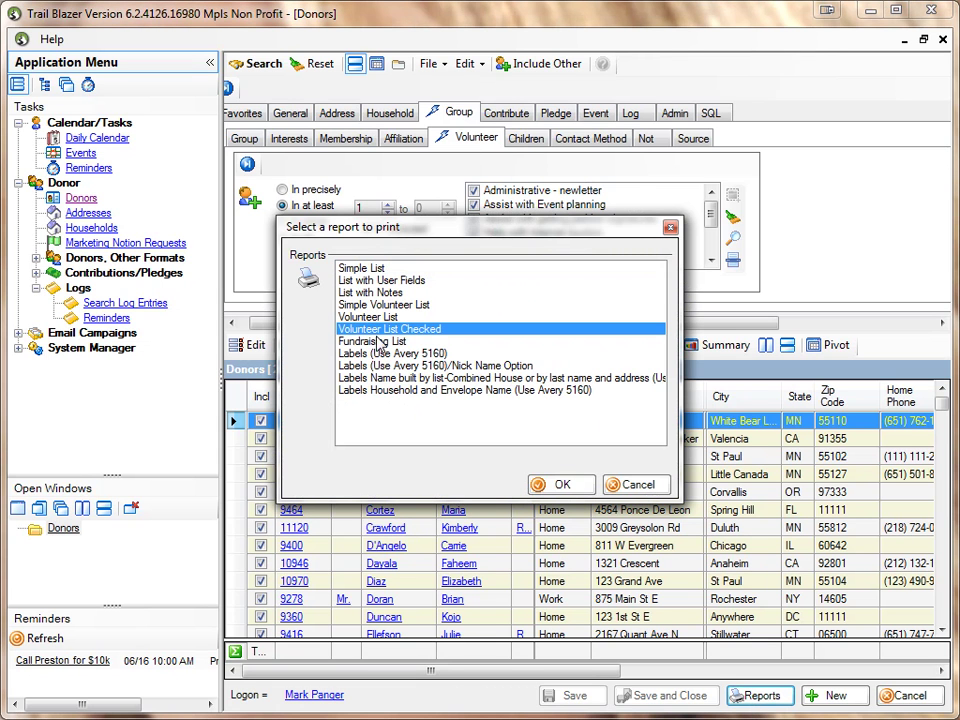
{"action": "left_click", "coordinate": [561, 486]}
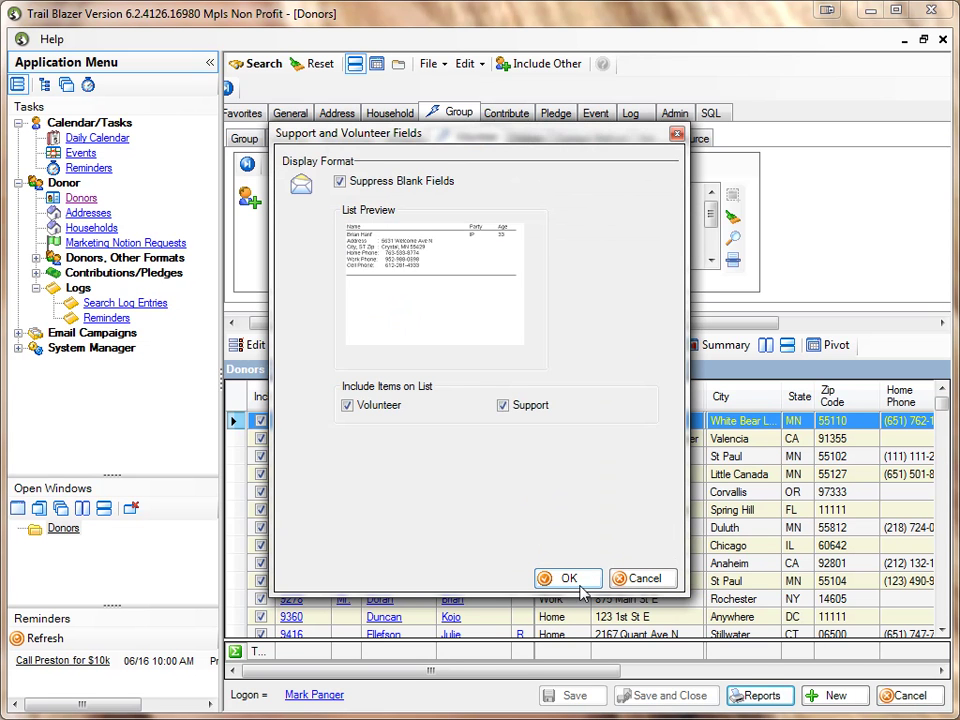
{"action": "left_click", "coordinate": [504, 407]}
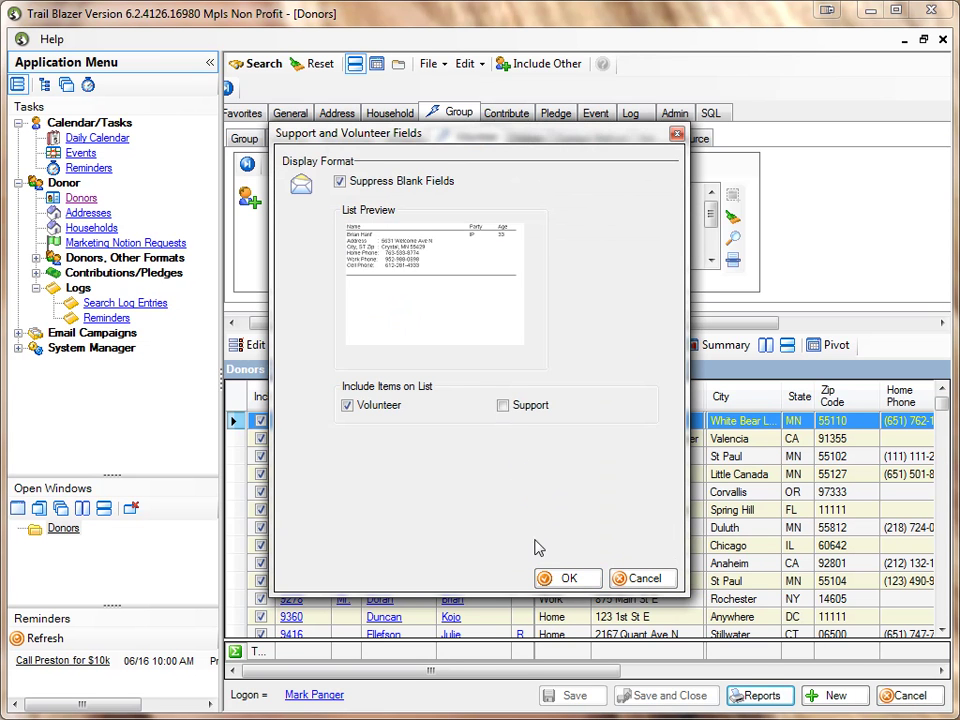
{"action": "left_click", "coordinate": [568, 579]}
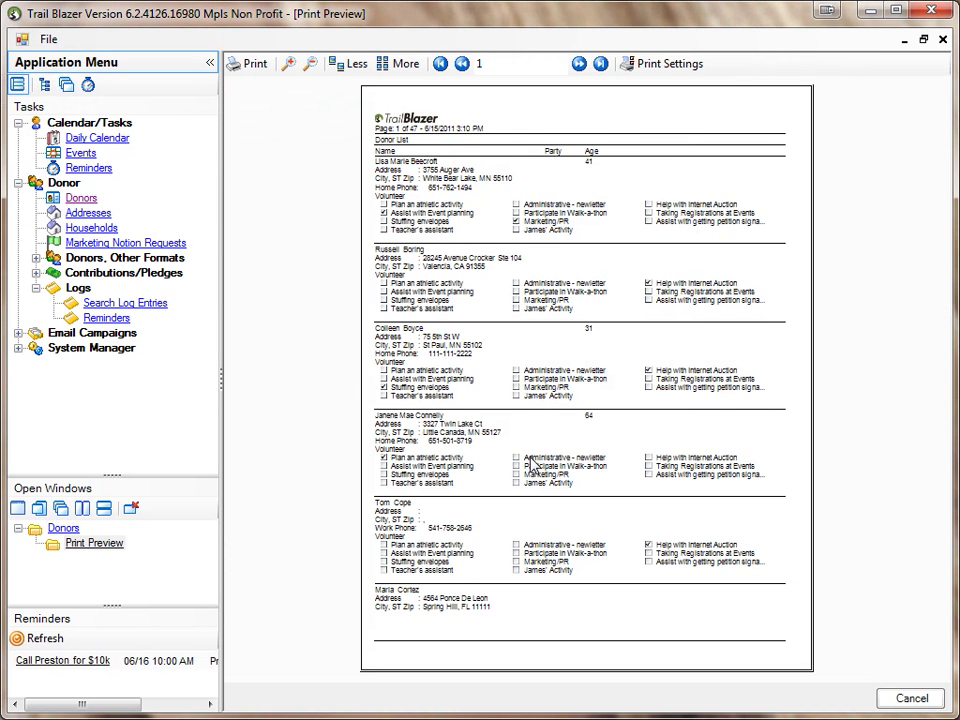
{"action": "left_click", "coordinate": [290, 65]}
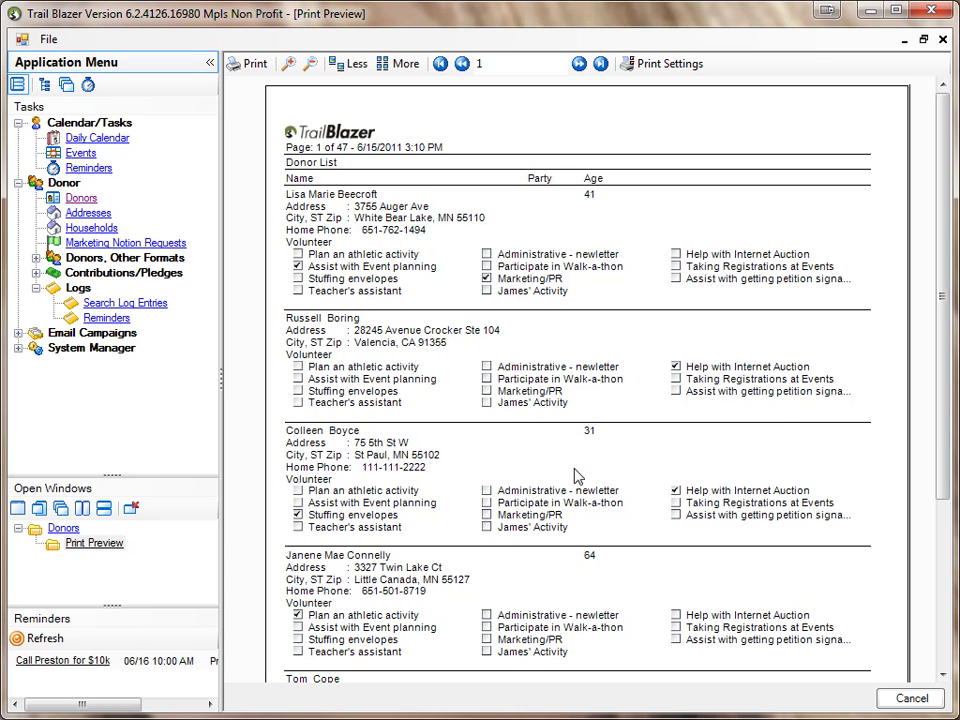
{"action": "scroll", "coordinate": [532, 505], "scroll_direction": "down", "scroll_amount": 5}
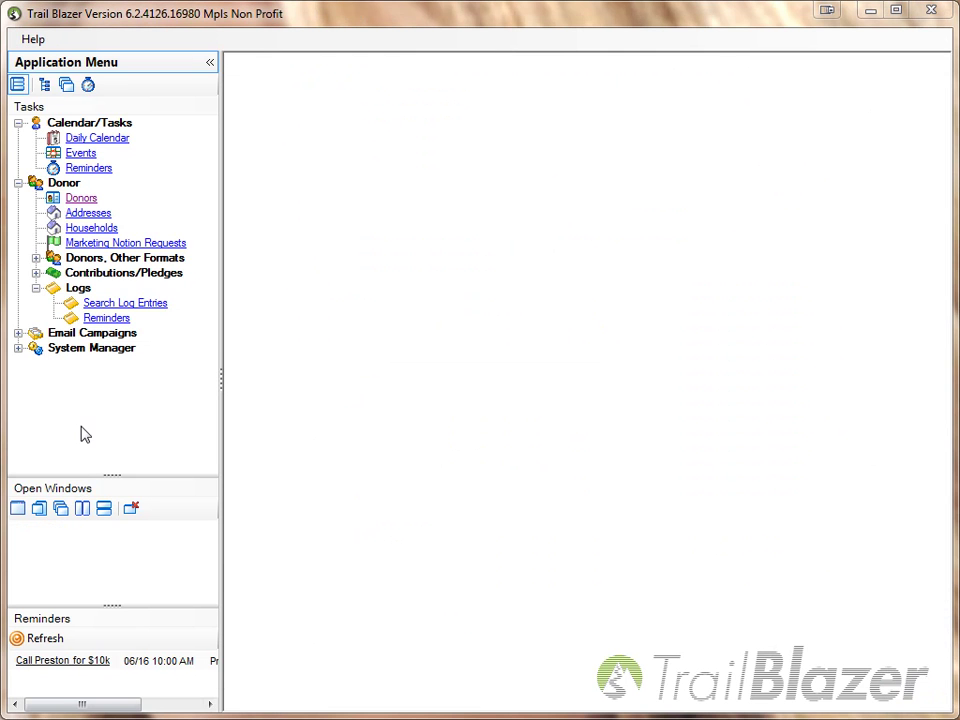
Expand the Reports list under Contributions/Pledges and widen the Application Menu to fit the full report names.
{"action": "left_click", "coordinate": [36, 273]}
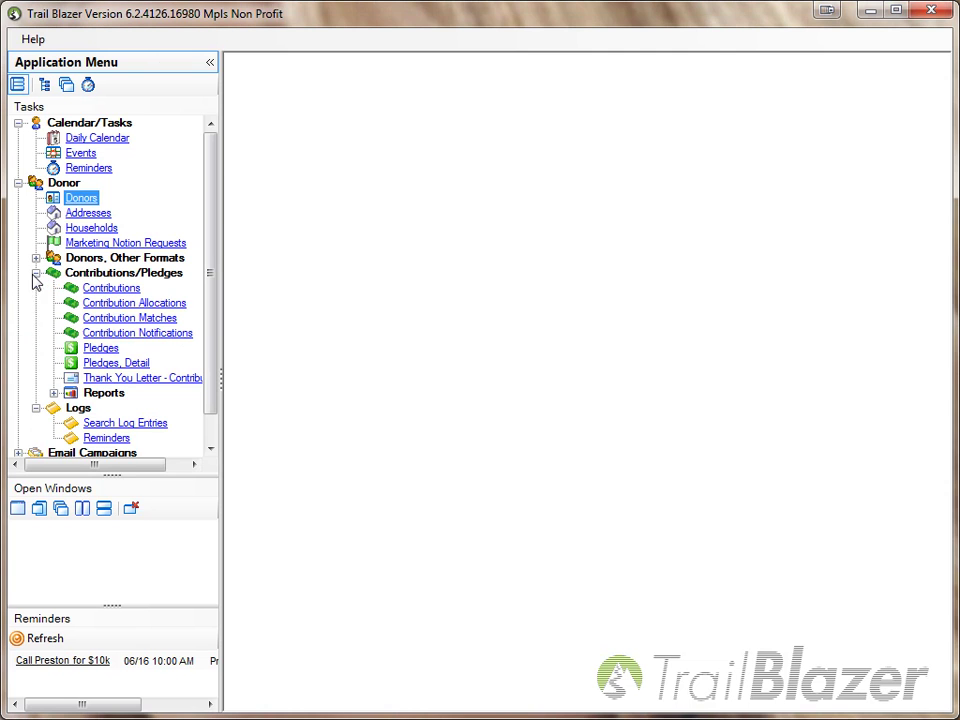
{"action": "left_click", "coordinate": [53, 394]}
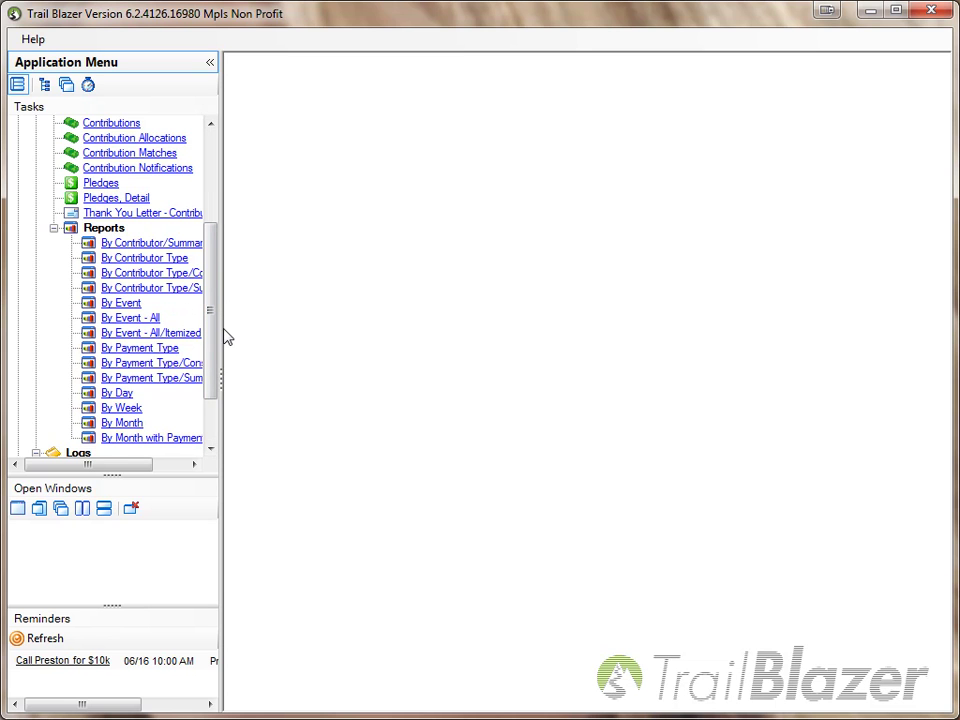
{"action": "left_click_drag", "start_coordinate": [222, 344], "coordinate": [296, 345]}
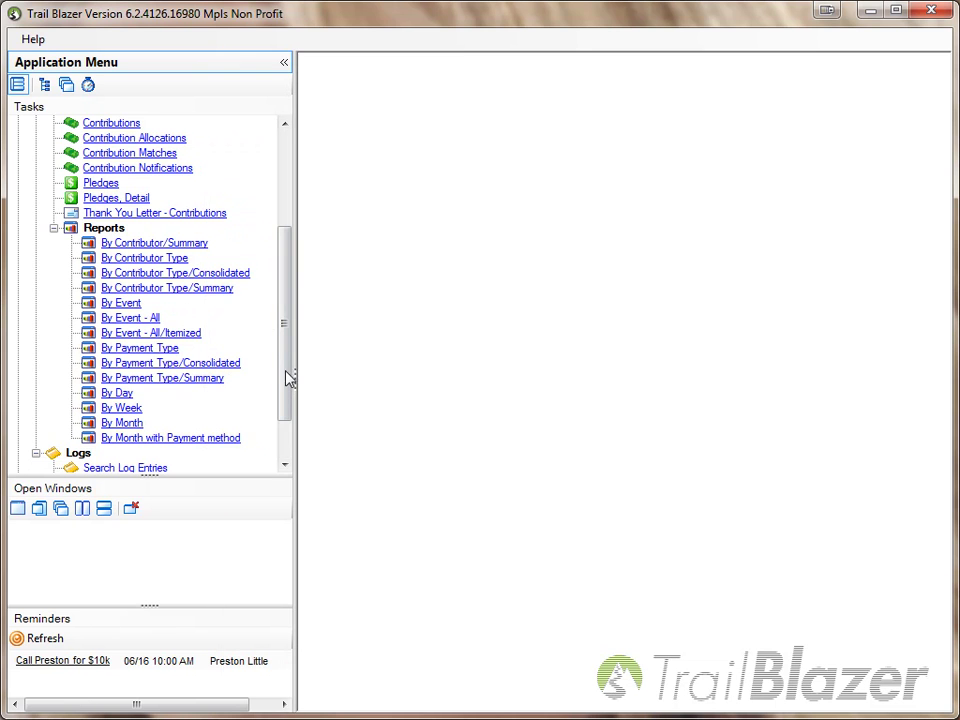
Run the "By Event - All" contributions report from 1/1/2011 through 5/31/2011, enlarge the preview to read it, and close it.
{"action": "left_click", "coordinate": [141, 318]}
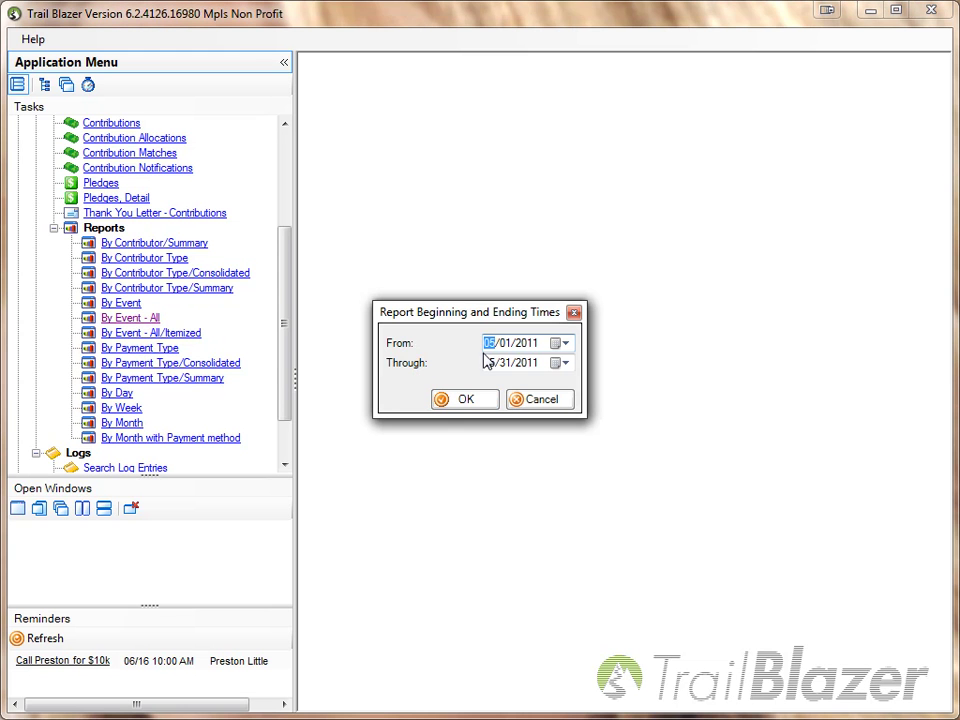
{"action": "left_click", "coordinate": [477, 404]}
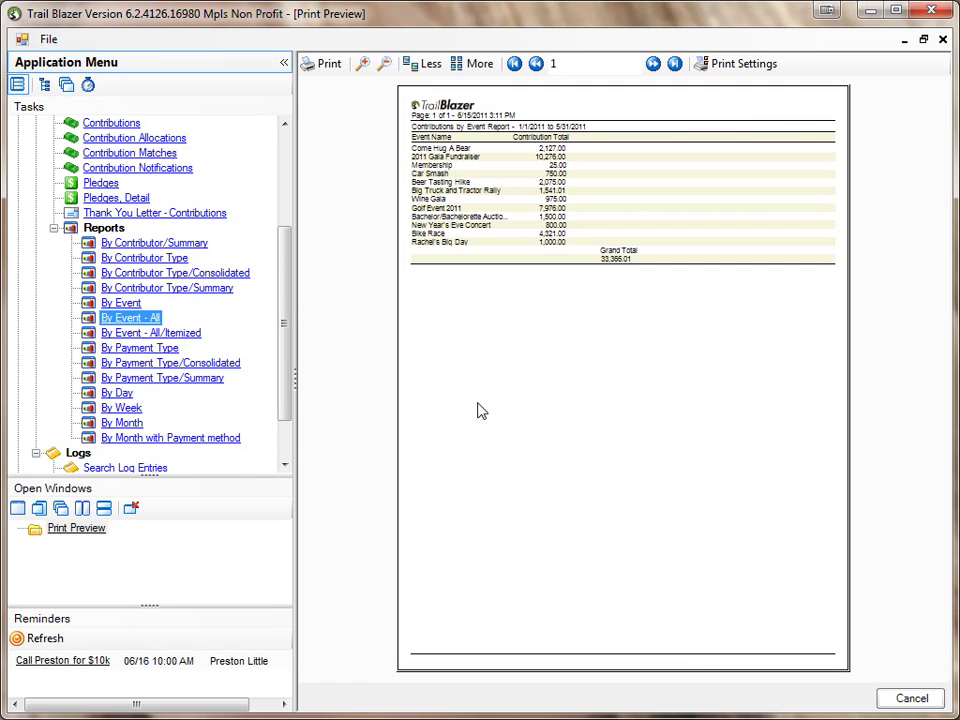
{"action": "left_click", "coordinate": [365, 64]}
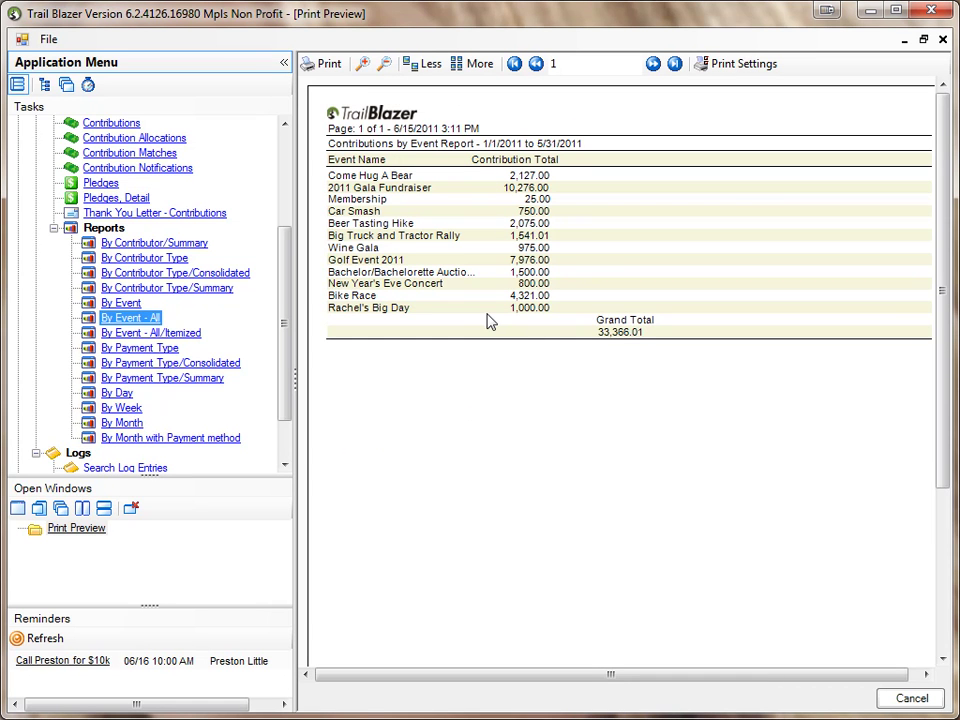
{"action": "left_click", "coordinate": [910, 699]}
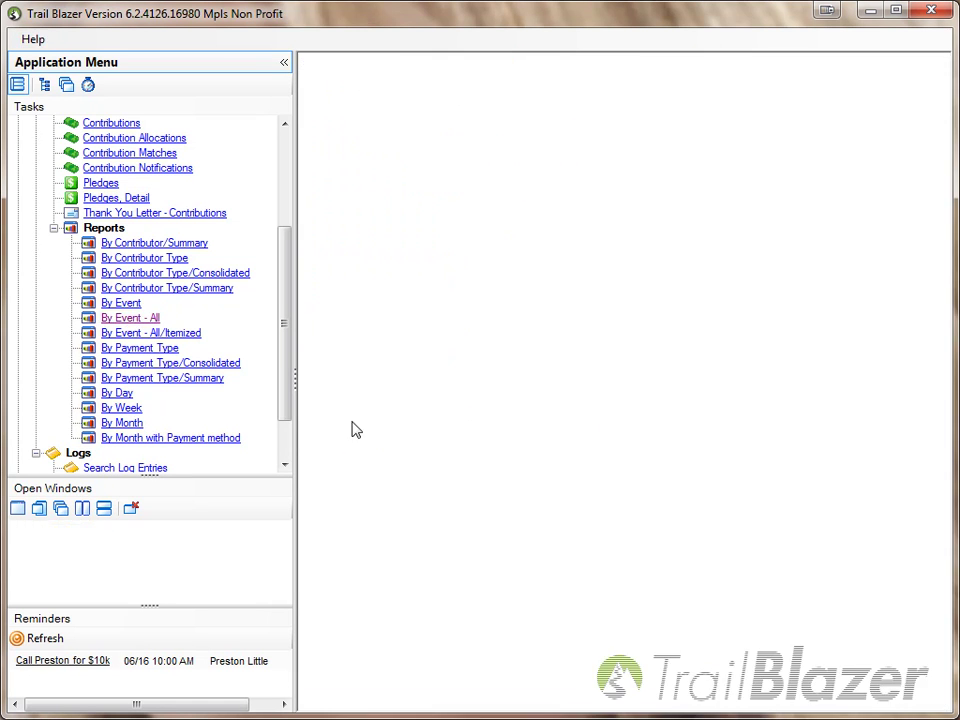
Collapse the Reports list, open Events, search for all events, and view their open pledges, contributions and attendee columns.
{"action": "left_click", "coordinate": [61, 229]}
{"action": "scroll", "coordinate": [124, 214], "scroll_direction": "up", "scroll_amount": 1}
{"action": "left_click", "coordinate": [85, 155]}
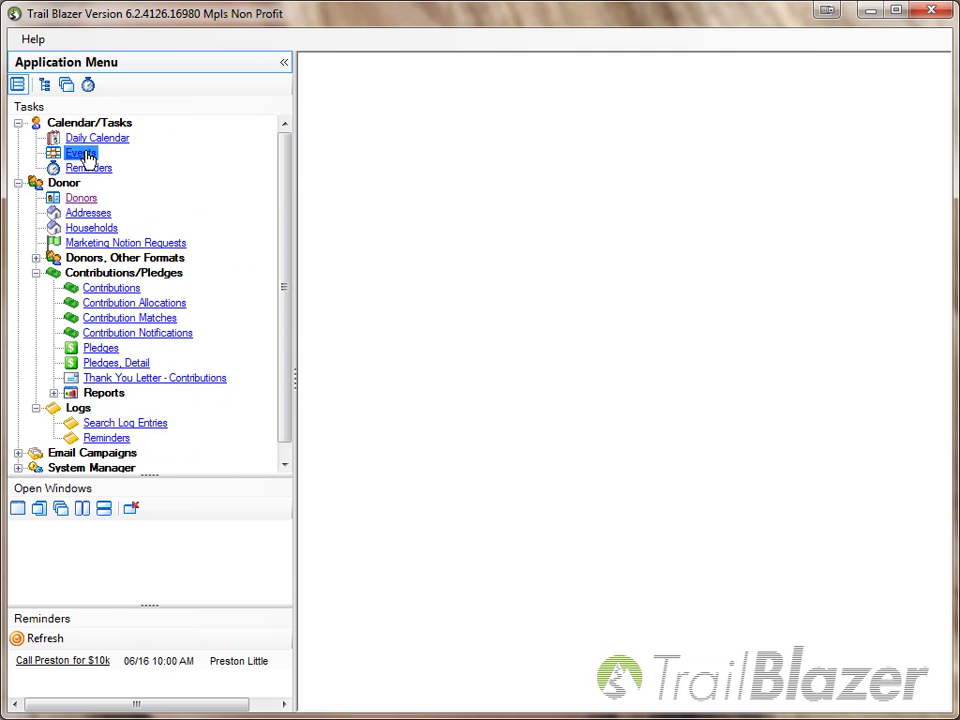
{"action": "left_click", "coordinate": [322, 64]}
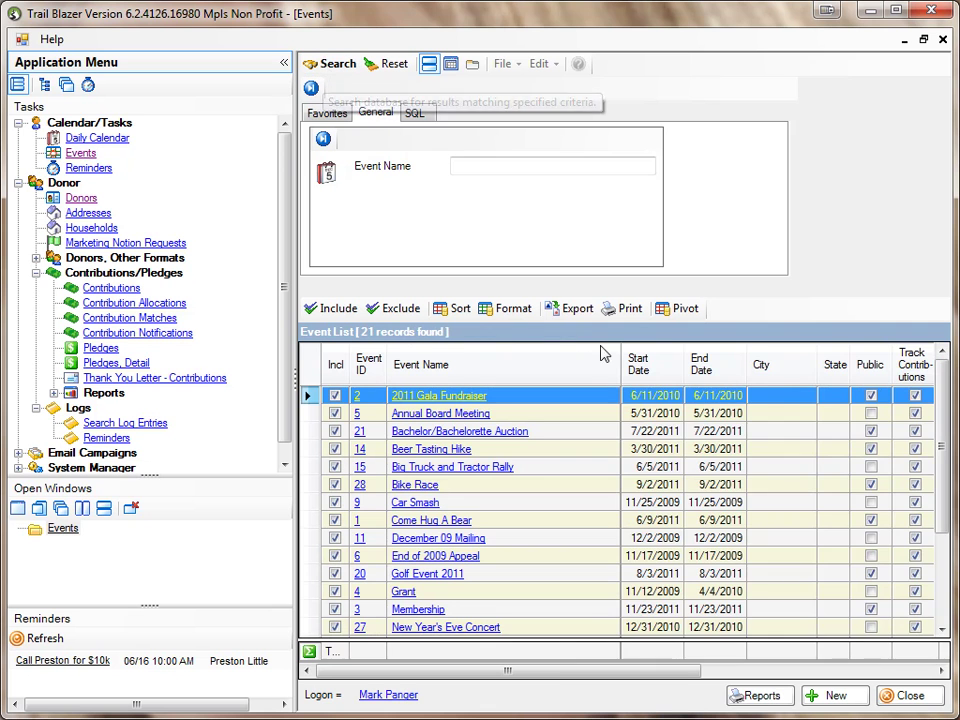
{"action": "left_click_drag", "start_coordinate": [553, 671], "coordinate": [784, 671]}
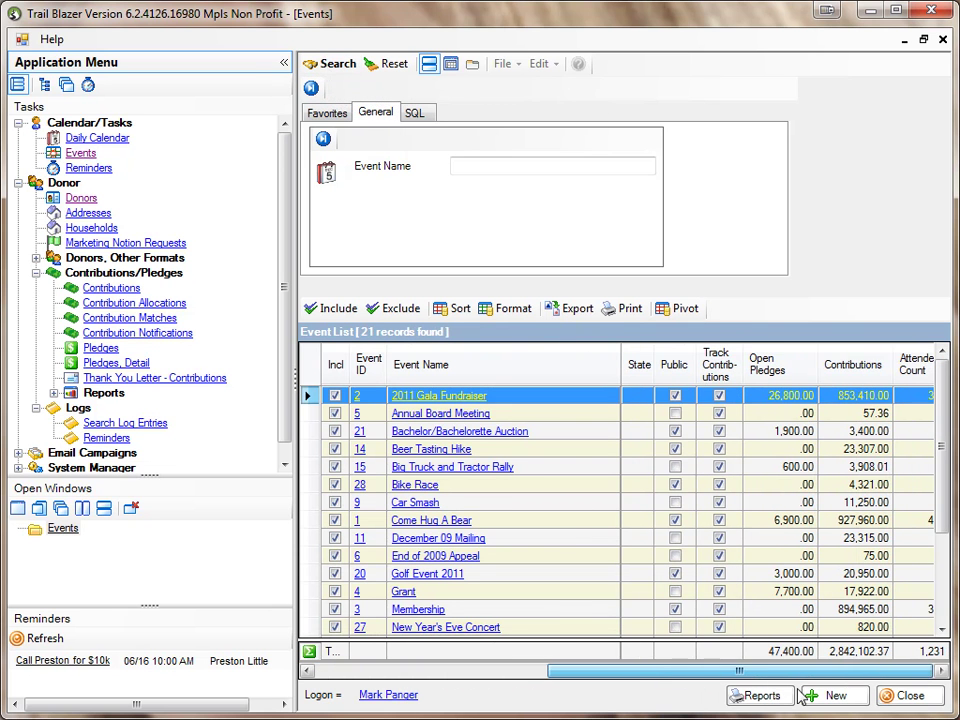